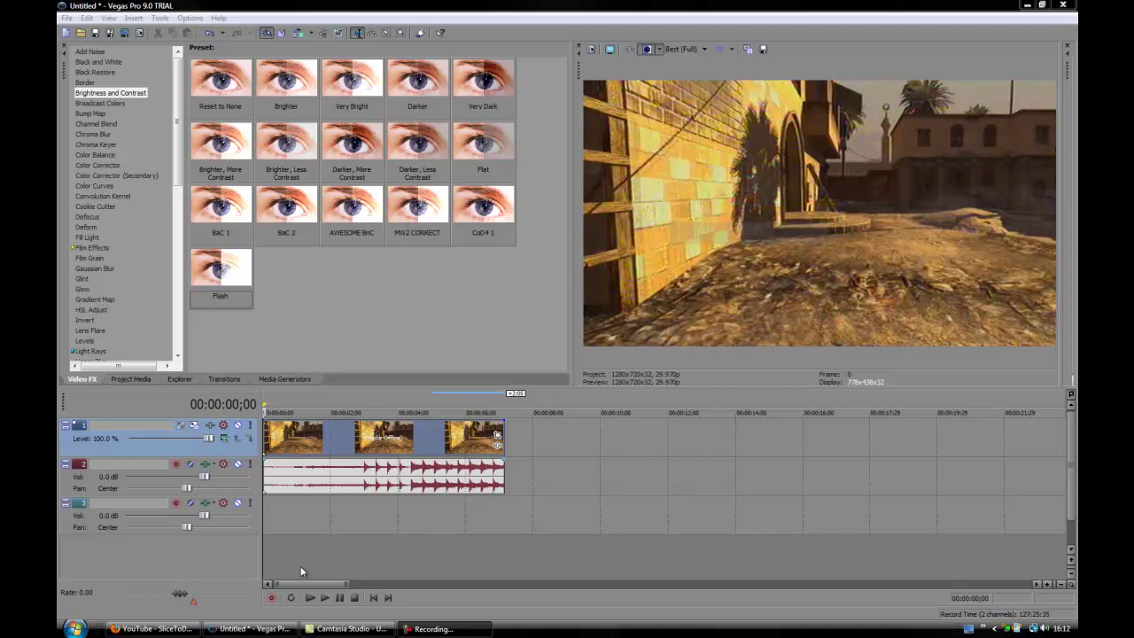
Step: Play the clip and examine the drum beats in the audio waveform between about 3 and 4 seconds
{"action": "left_click", "coordinate": [325, 598]}
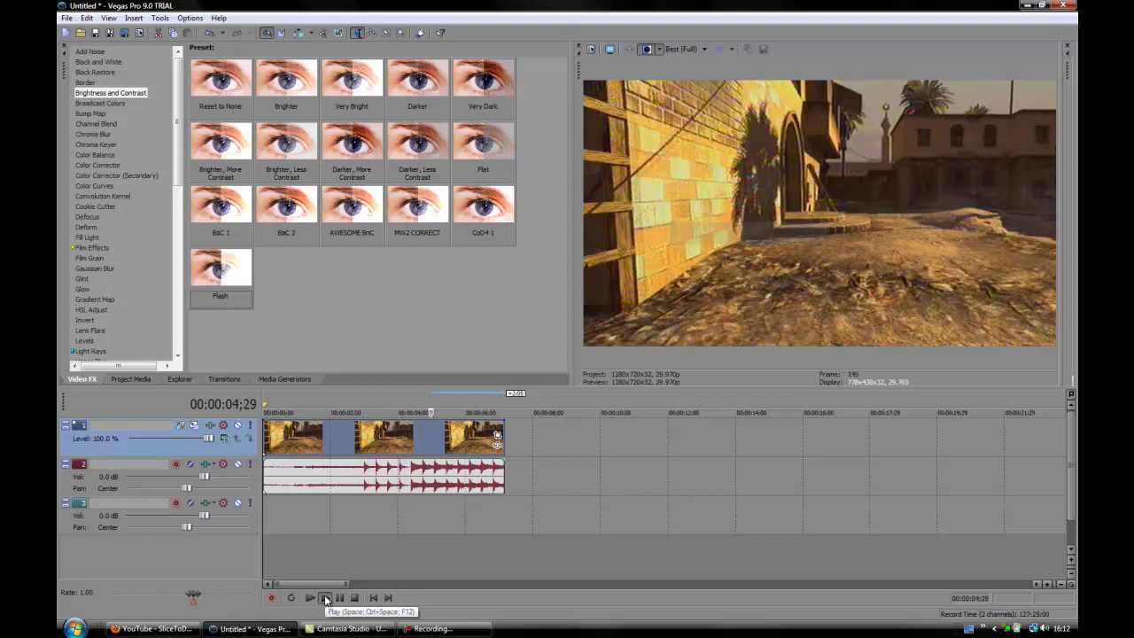
{"action": "left_click", "coordinate": [339, 598]}
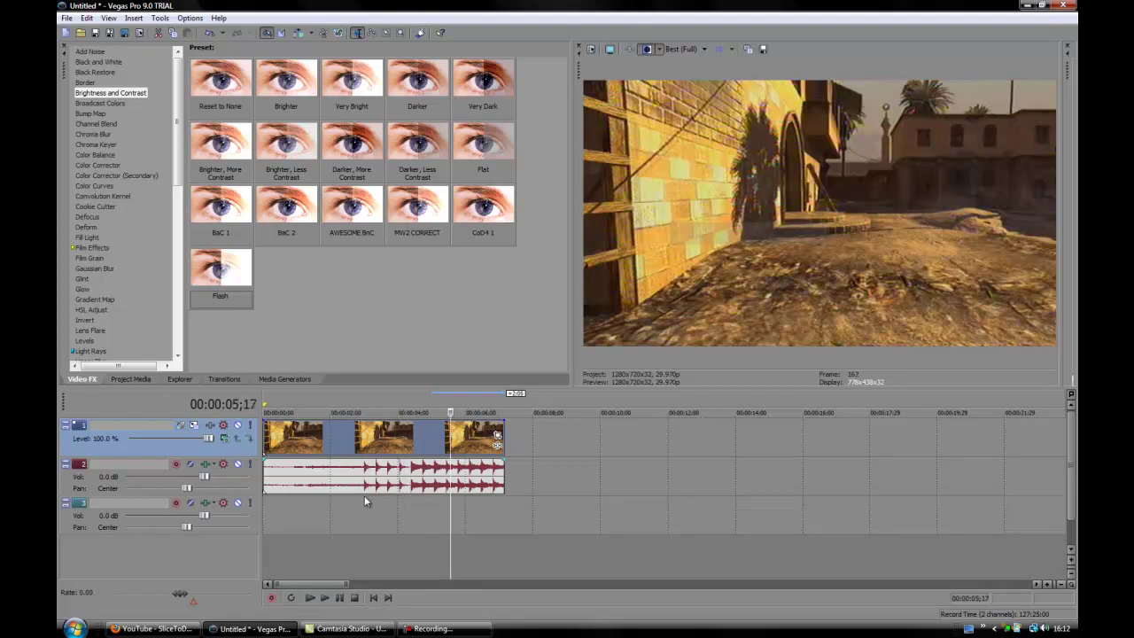
{"action": "left_click", "coordinate": [364, 498]}
{"action": "left_click", "coordinate": [376, 499]}
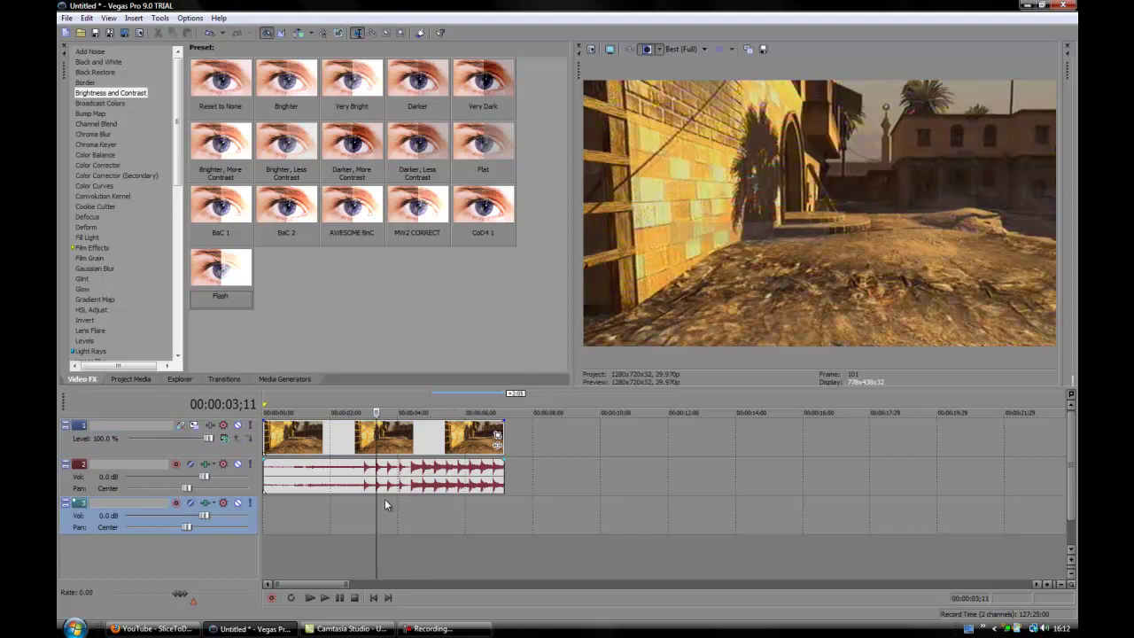
{"action": "left_click", "coordinate": [385, 499]}
{"action": "left_click", "coordinate": [397, 496]}
{"action": "left_click", "coordinate": [398, 498]}
{"action": "left_click_drag", "start_coordinate": [398, 411], "coordinate": [280, 413]}
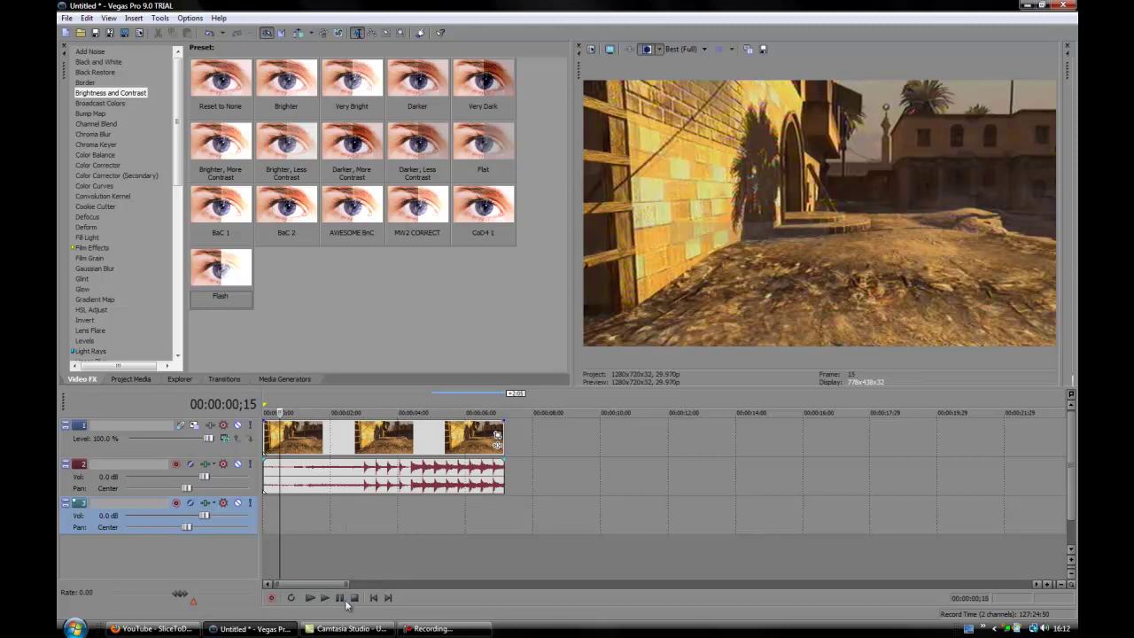
Step: Play the project from the start and place four timeline markers on the successive beats between about 3 and 4 seconds
{"action": "left_click", "coordinate": [374, 598]}
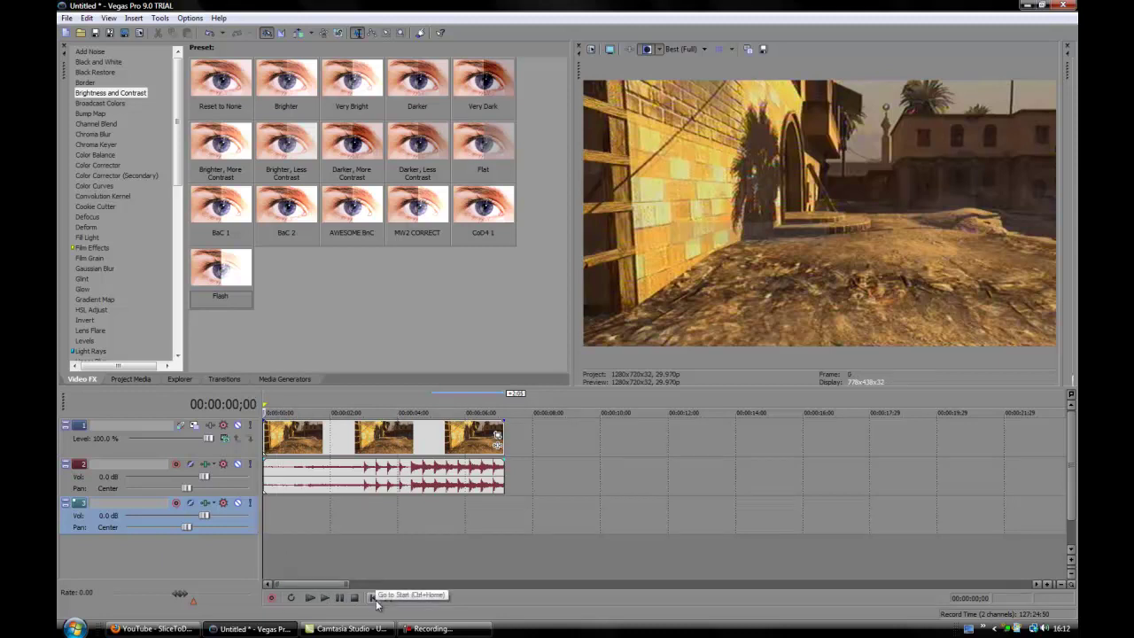
{"action": "left_click", "coordinate": [327, 598]}
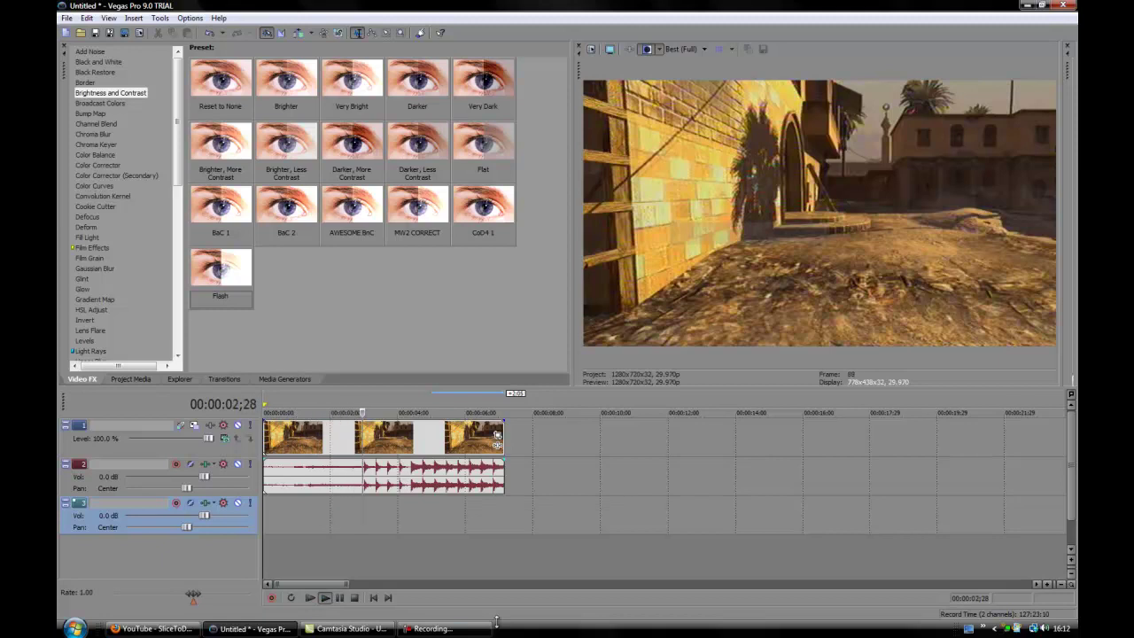
{"action": "key", "text": "m"}
{"action": "key", "text": "m"}
{"action": "key", "text": "m"}
{"action": "key", "text": "m"}
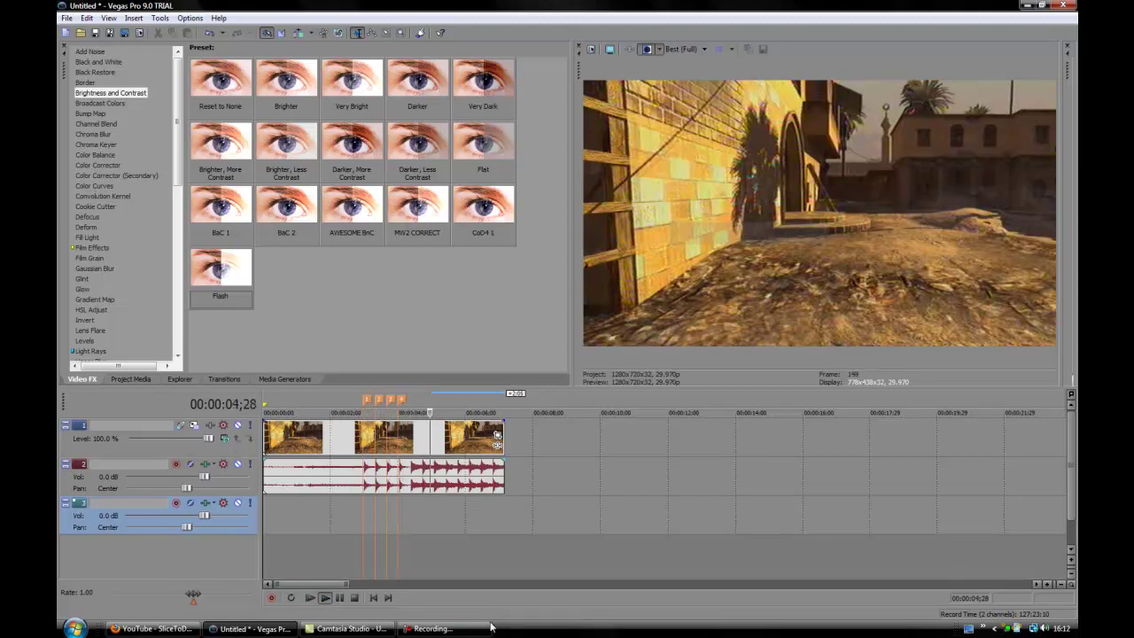
{"action": "left_click", "coordinate": [338, 599]}
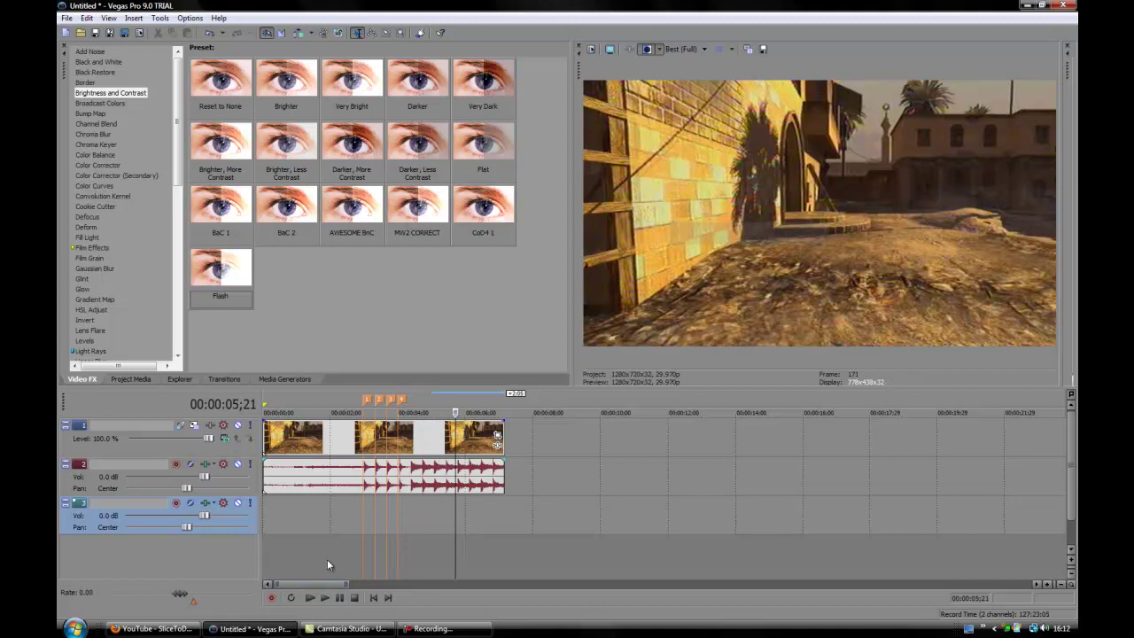
Step: Play back from 00:00:01;27 to compare the four markers with the beats
{"action": "left_click", "coordinate": [327, 559]}
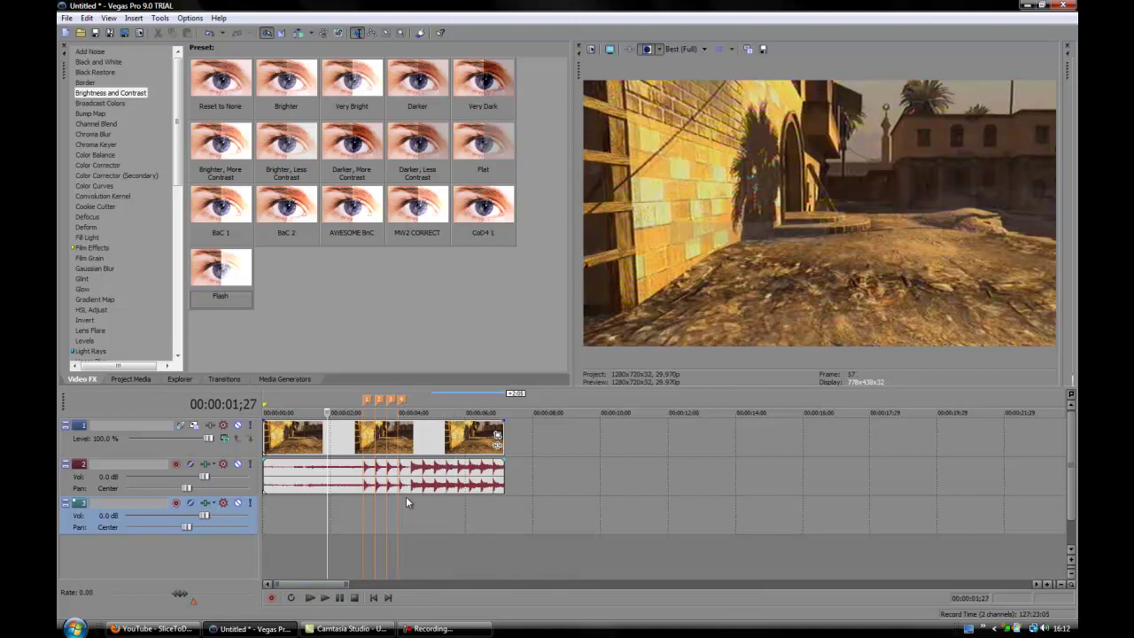
{"action": "left_click", "coordinate": [327, 598]}
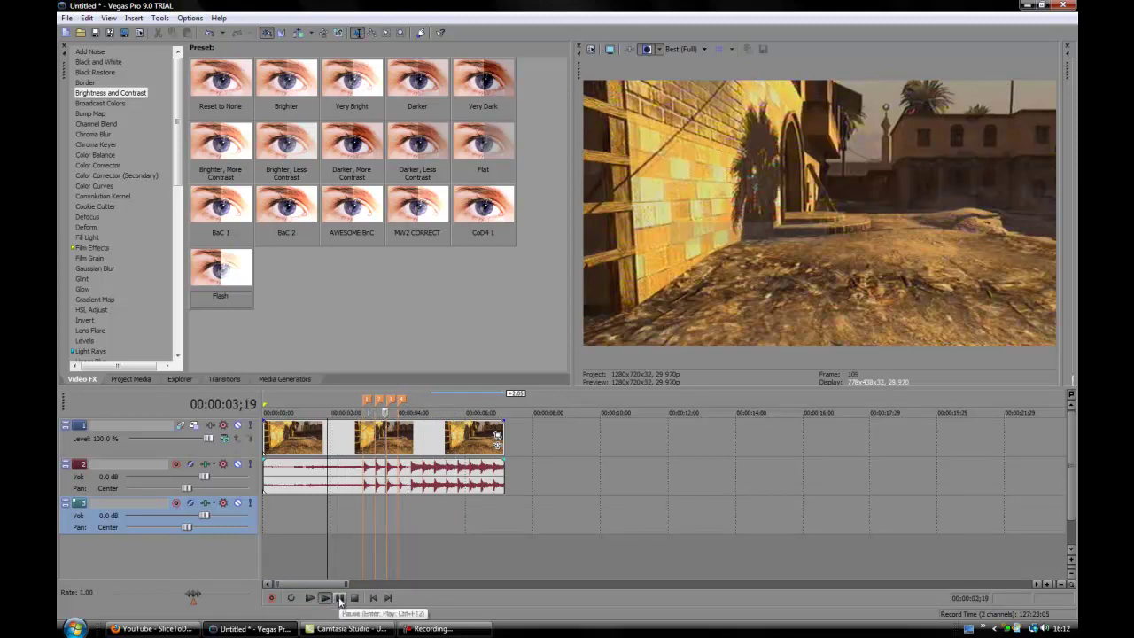
{"action": "left_click", "coordinate": [340, 599]}
Step: Shift marker 4 slightly forward in time to line up with the start of its beat in the waveform
{"action": "scroll", "coordinate": [535, 474], "scroll_direction": "up", "scroll_amount": 4}
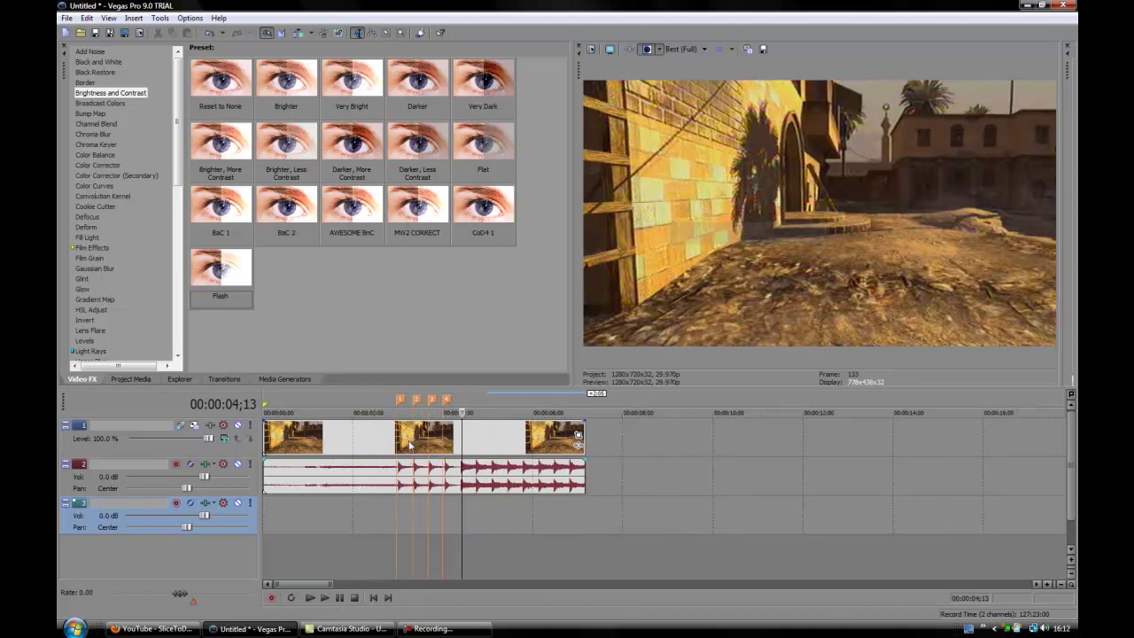
{"action": "scroll", "coordinate": [535, 474], "scroll_direction": "up", "scroll_amount": 2}
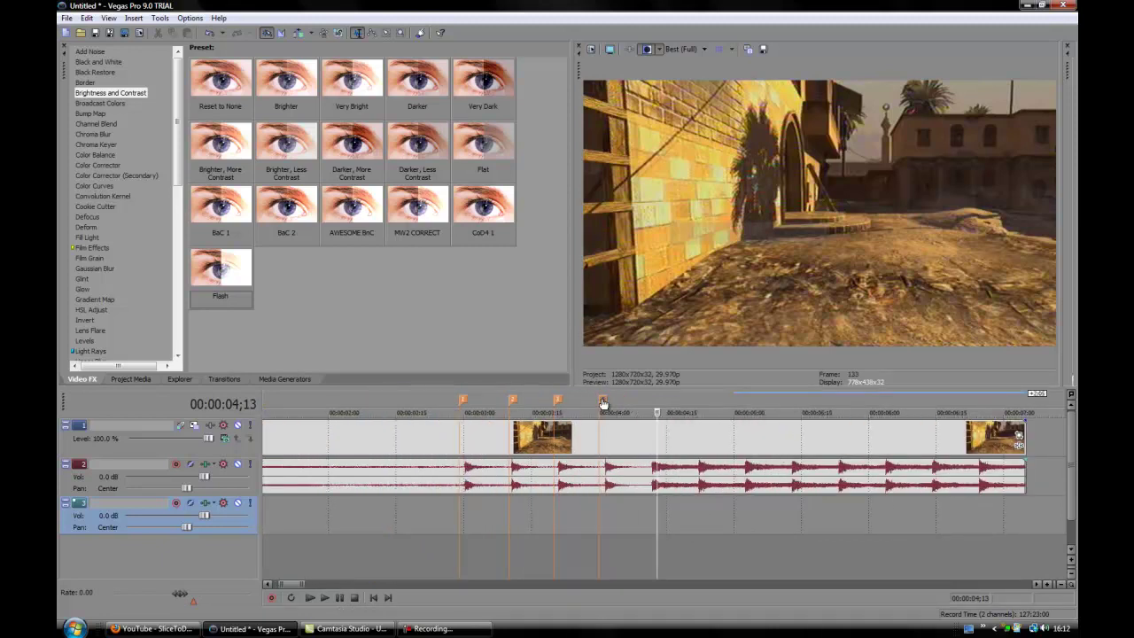
{"action": "left_click", "coordinate": [602, 403]}
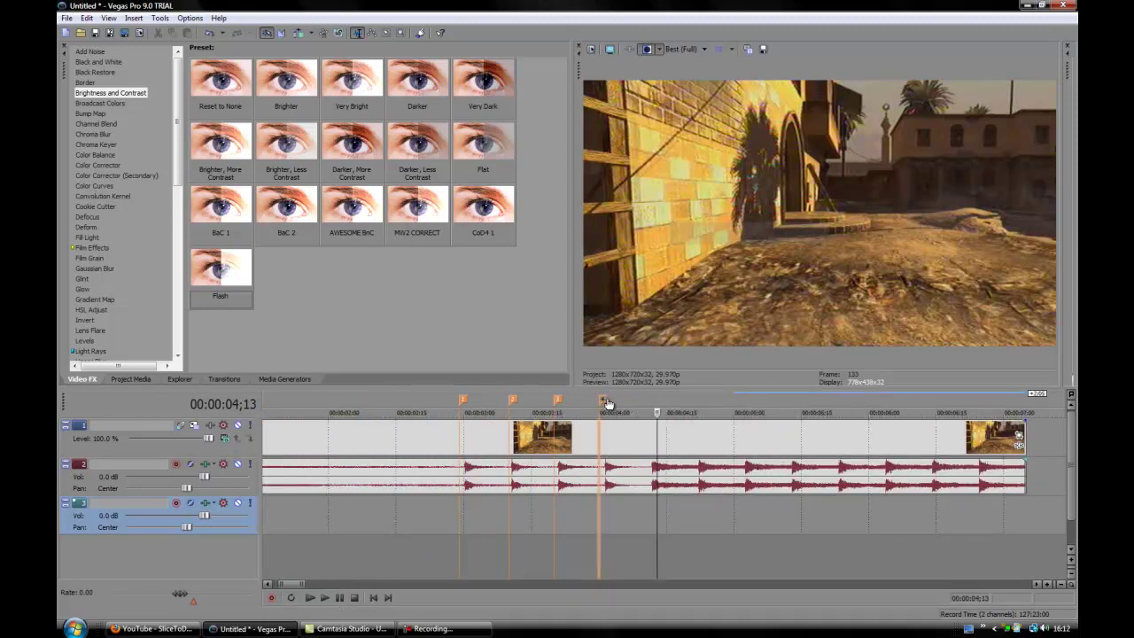
{"action": "left_click_drag", "start_coordinate": [606, 402], "coordinate": [610, 402]}
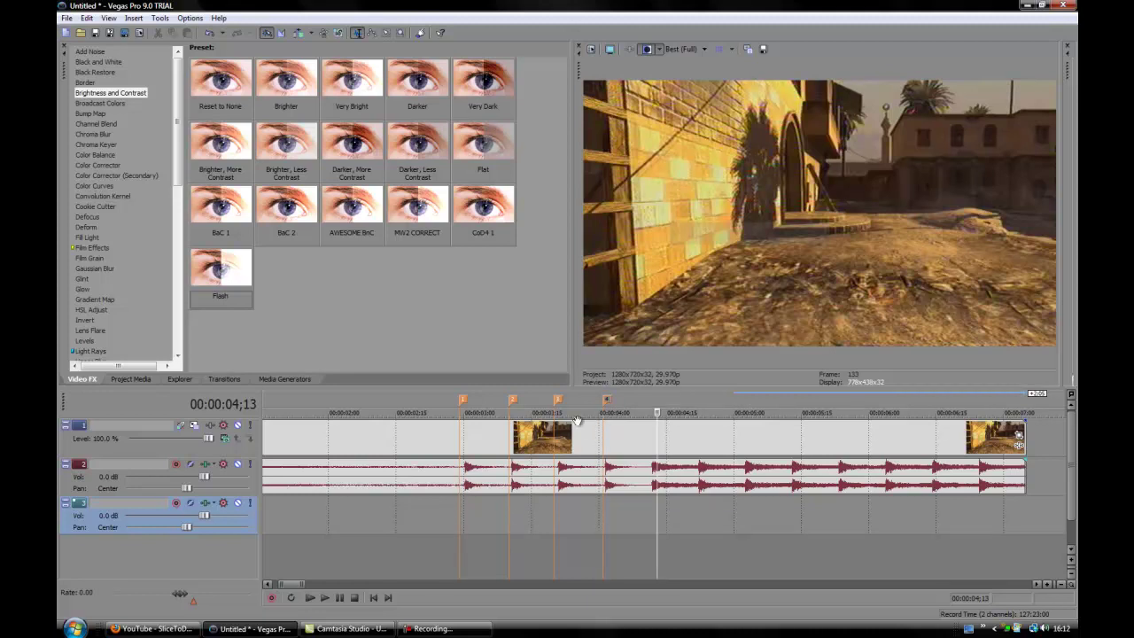
Step: Play back from 00:00:02;27, just before marker 1, to check the marker timing against the beats
{"action": "left_click", "coordinate": [468, 542]}
{"action": "left_click", "coordinate": [448, 556]}
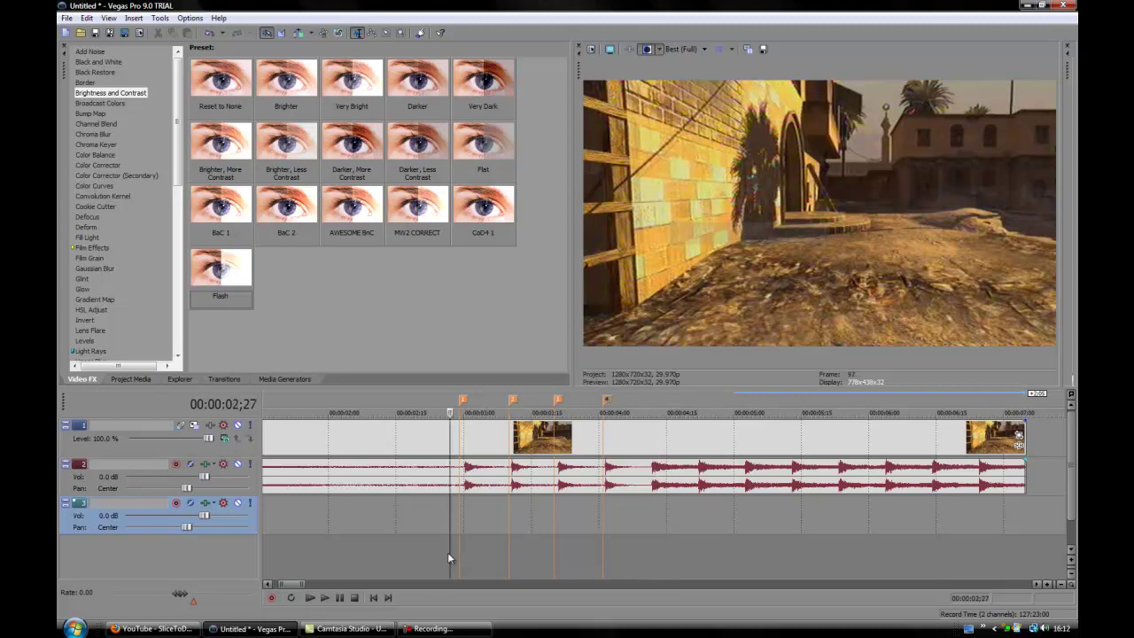
{"action": "left_click", "coordinate": [326, 598]}
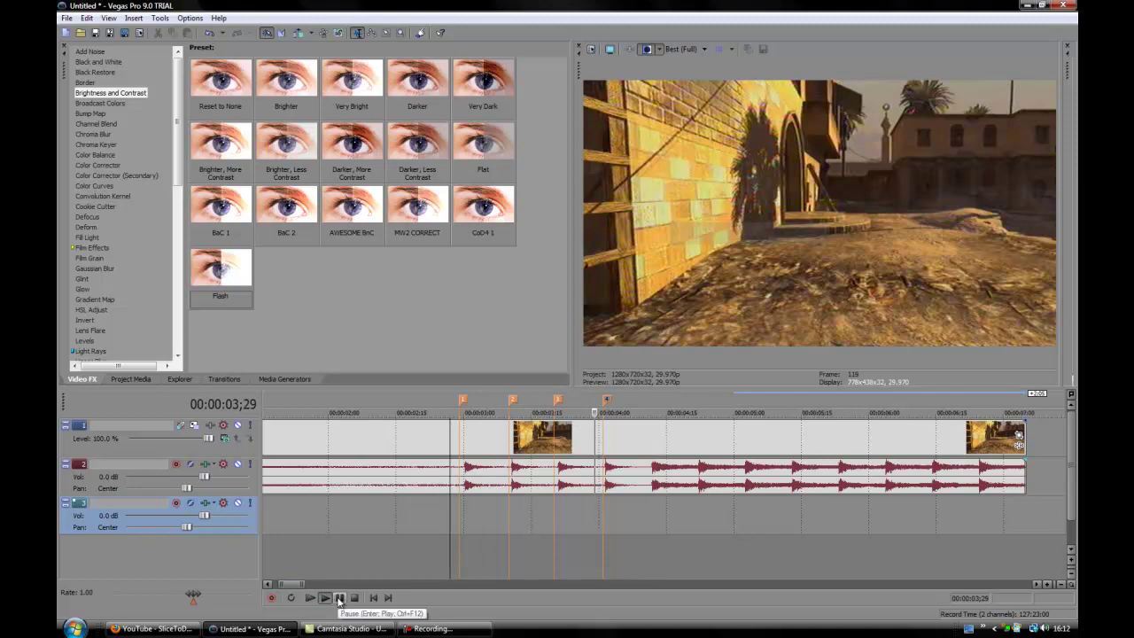
{"action": "left_click", "coordinate": [339, 599]}
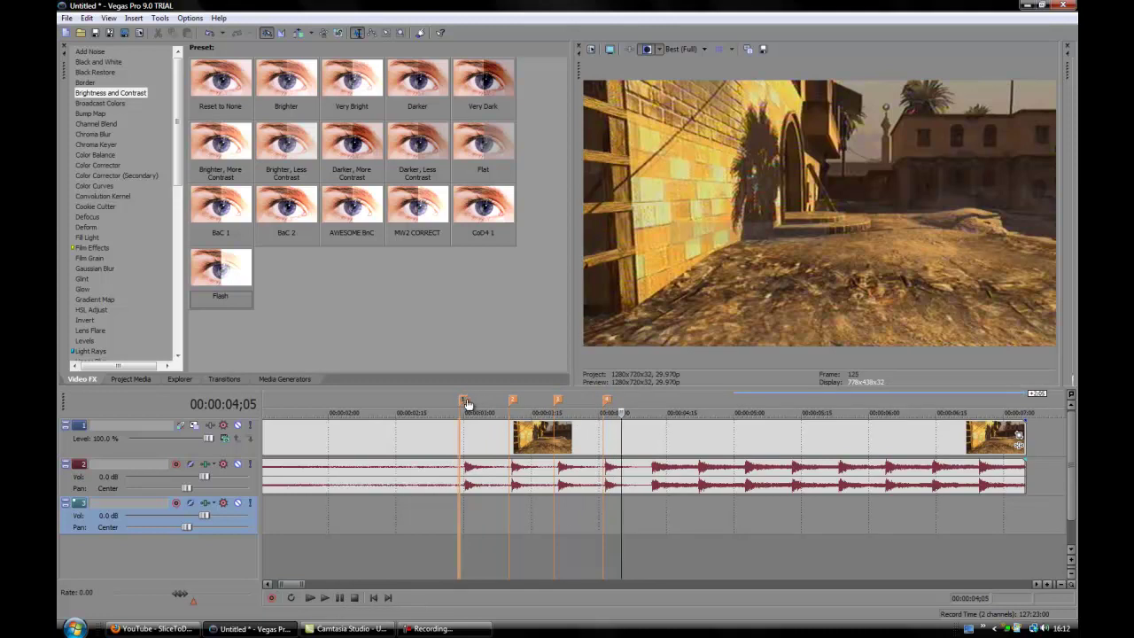
Step: Nudge markers 1 and 3 forward onto the starts of their beats and return the playhead to the project start
{"action": "left_click_drag", "start_coordinate": [470, 404], "coordinate": [475, 404]}
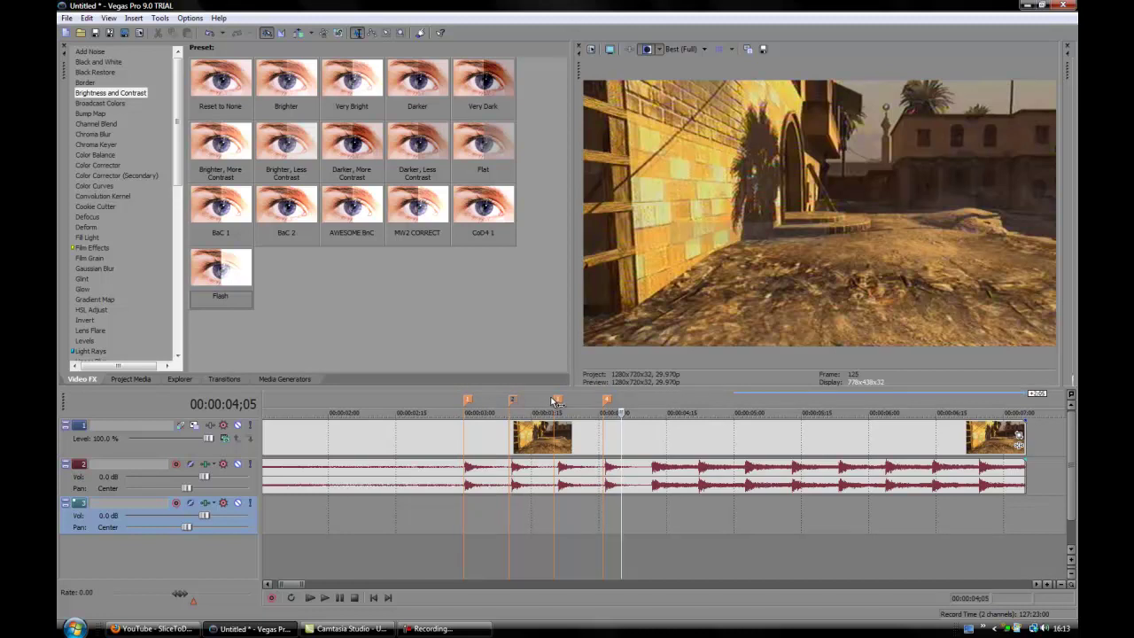
{"action": "left_click_drag", "start_coordinate": [558, 404], "coordinate": [563, 404]}
{"action": "left_click", "coordinate": [373, 597]}
{"action": "scroll", "coordinate": [380, 536], "scroll_direction": "down", "scroll_amount": 5}
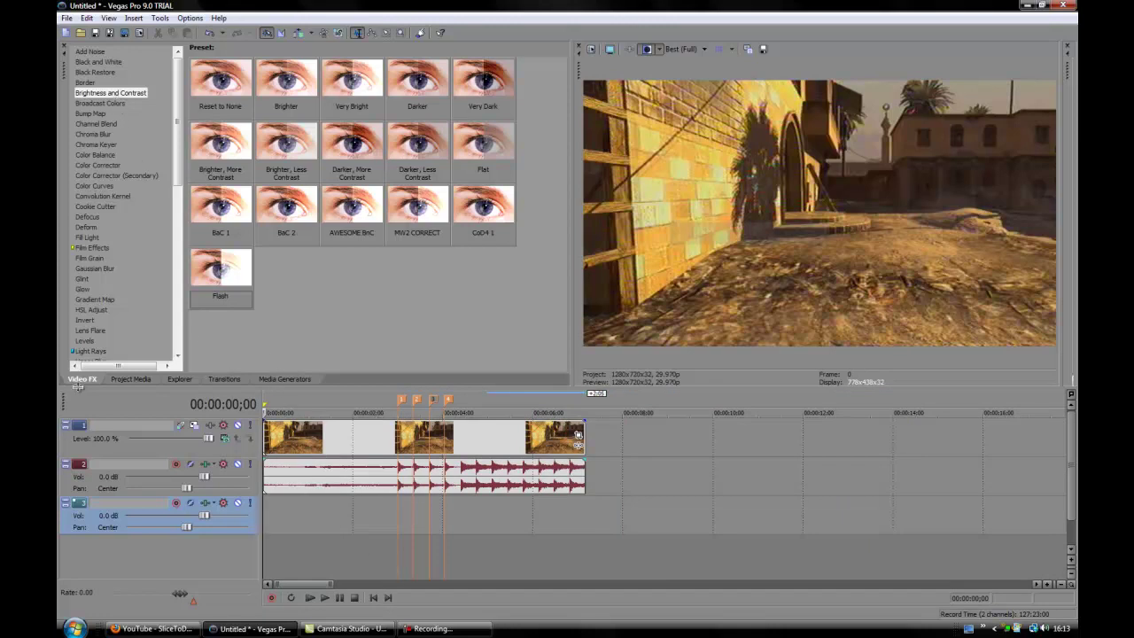
Step: Apply the Brightness and Contrast effect with the Reset to None preset to video track 1, keeping its settings window clear of the timeline
{"action": "left_click", "coordinate": [116, 94]}
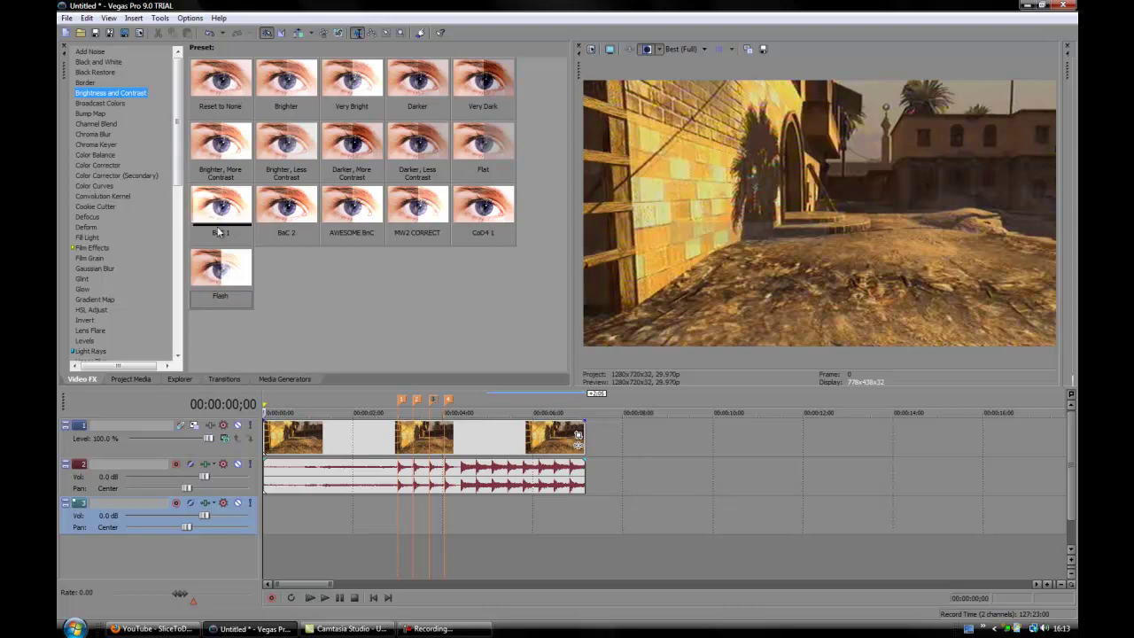
{"action": "left_click_drag", "start_coordinate": [220, 73], "coordinate": [617, 437]}
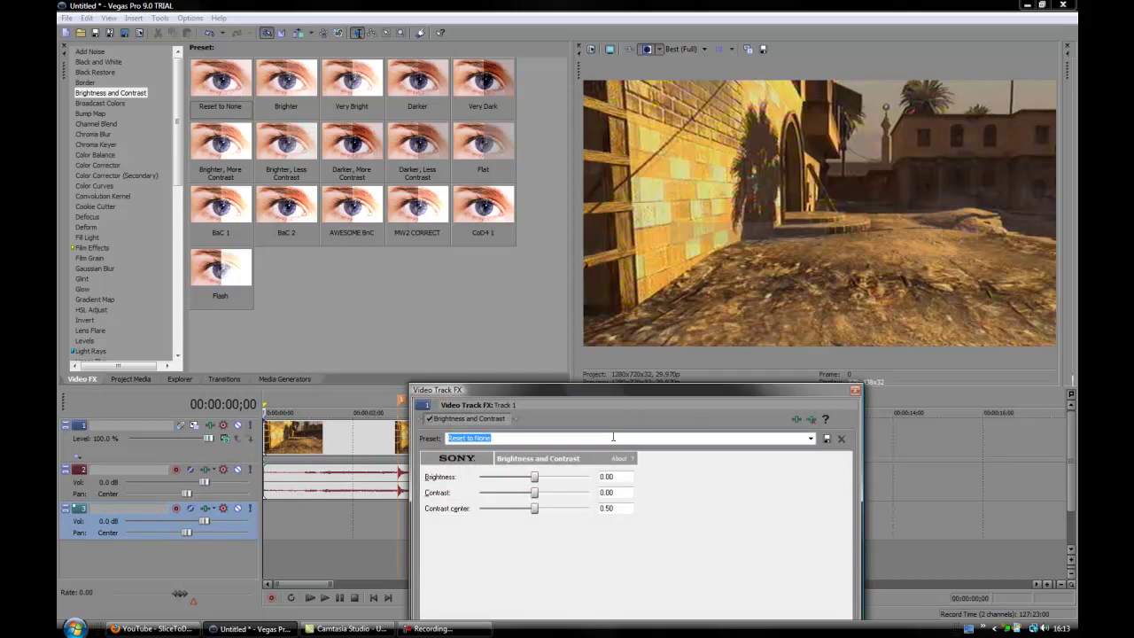
{"action": "left_click_drag", "start_coordinate": [558, 386], "coordinate": [716, 108]}
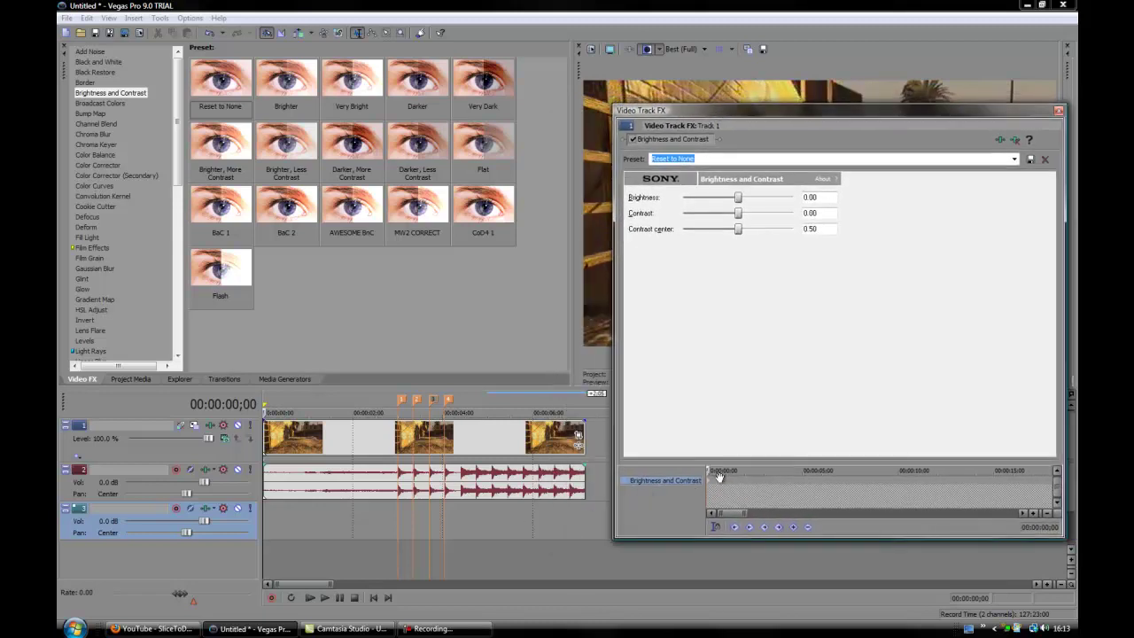
Step: Create a keyframe at marker 1 (00:00:03;00) with Brightness set to 0.50
{"action": "left_click_drag", "start_coordinate": [707, 469], "coordinate": [764, 471]}
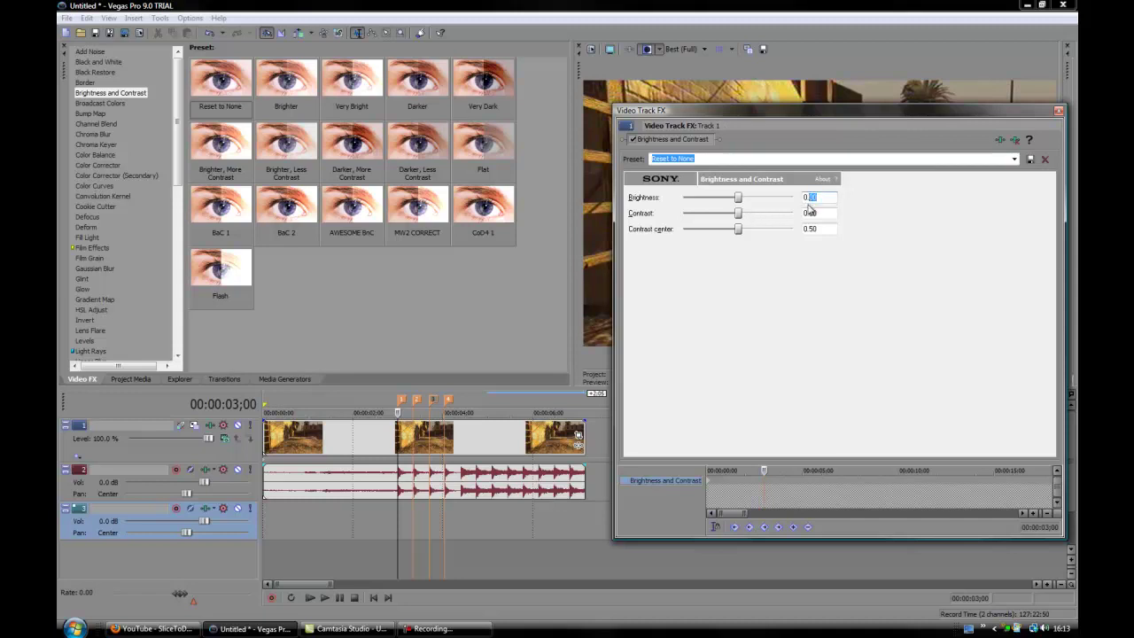
{"action": "type", "text": "50"}
{"action": "left_click", "coordinate": [831, 230]}
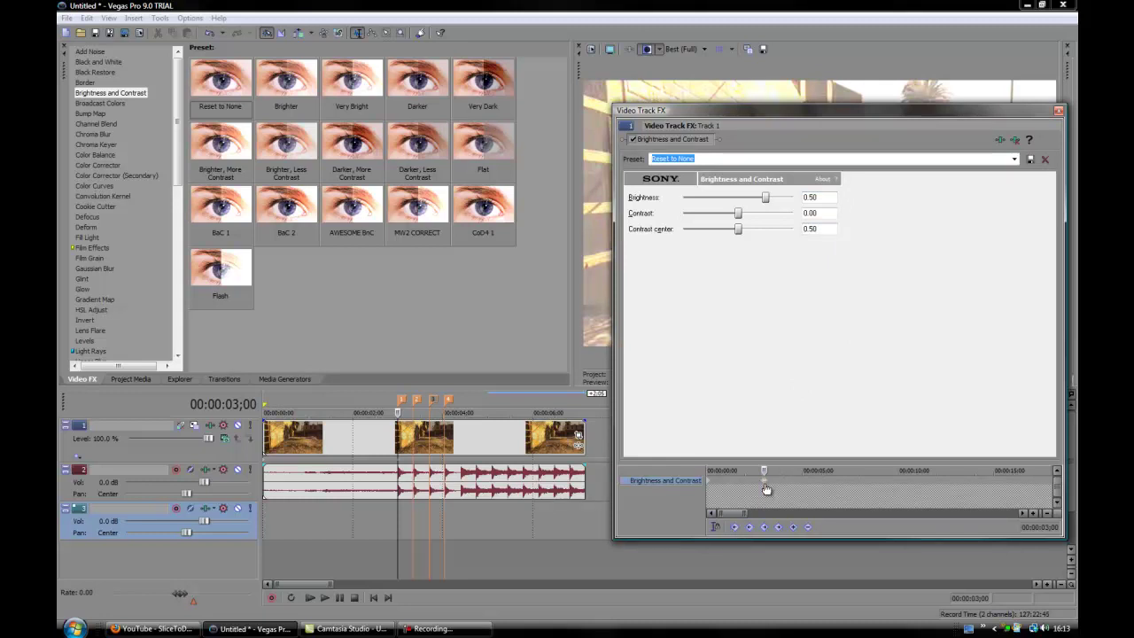
Step: Add a keyframe two frames before the first flash, at 00:00:02;28, with Brightness reset to 0.00
{"action": "key", "text": "Left"}
{"action": "key", "text": "Left"}
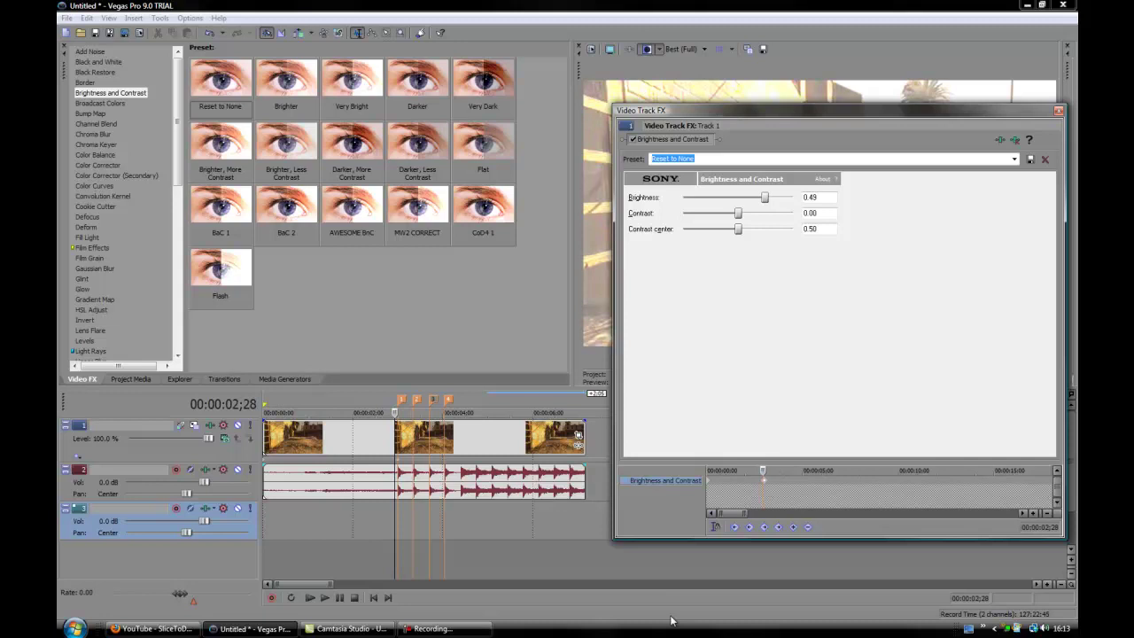
{"action": "double_click", "coordinate": [767, 199]}
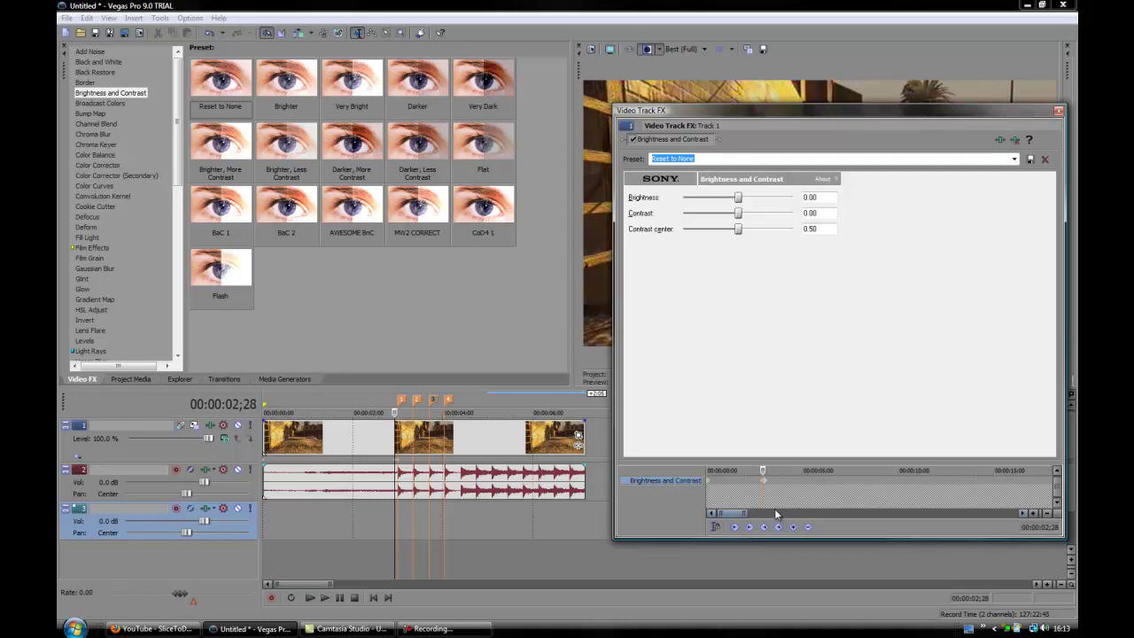
Step: Add a keyframe two frames after the first flash, at 00:00:03;02, with Brightness reset to 0.00
{"action": "key", "text": "Right"}
{"action": "key", "text": "Right"}
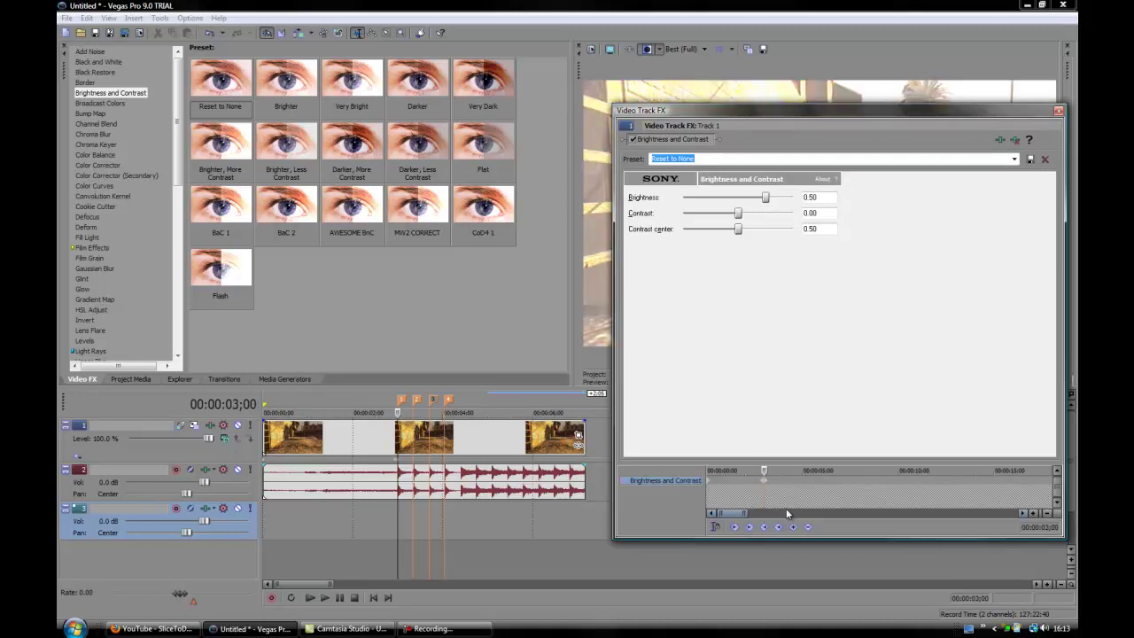
{"action": "scroll", "coordinate": [787, 510], "scroll_direction": "up", "scroll_amount": 5}
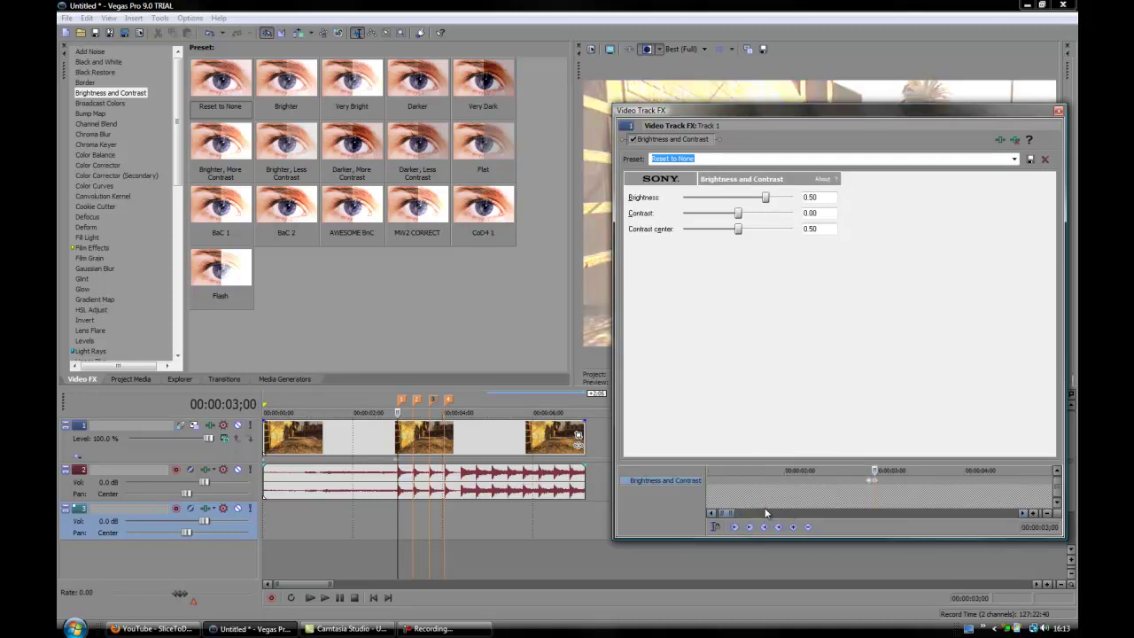
{"action": "scroll", "coordinate": [766, 513], "scroll_direction": "up", "scroll_amount": 3}
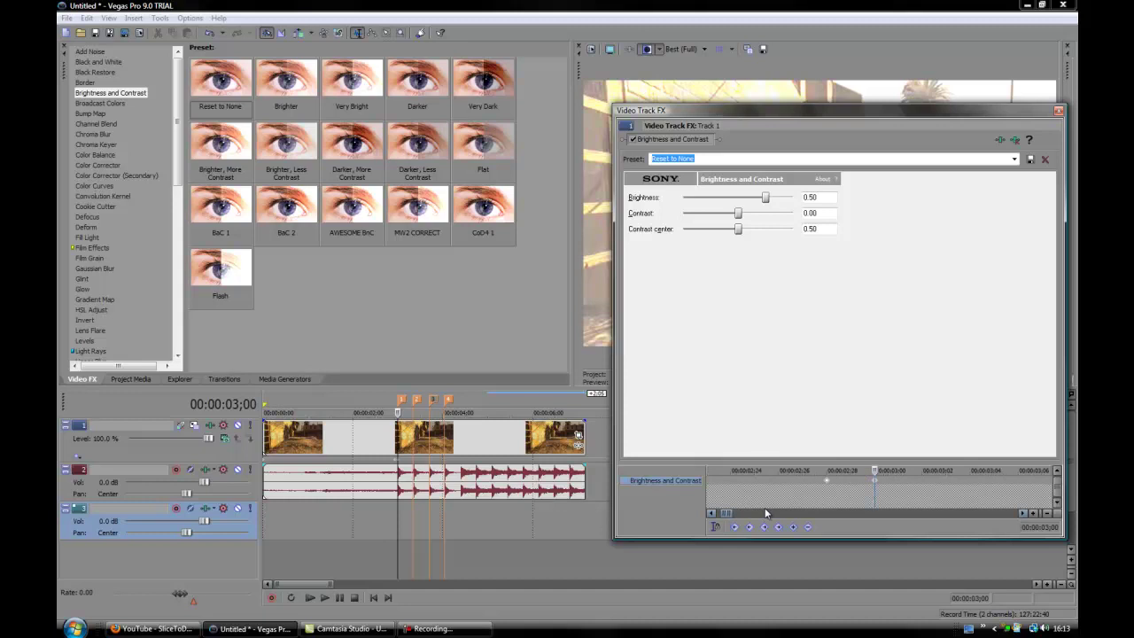
{"action": "key", "text": "Right"}
{"action": "key", "text": "Right"}
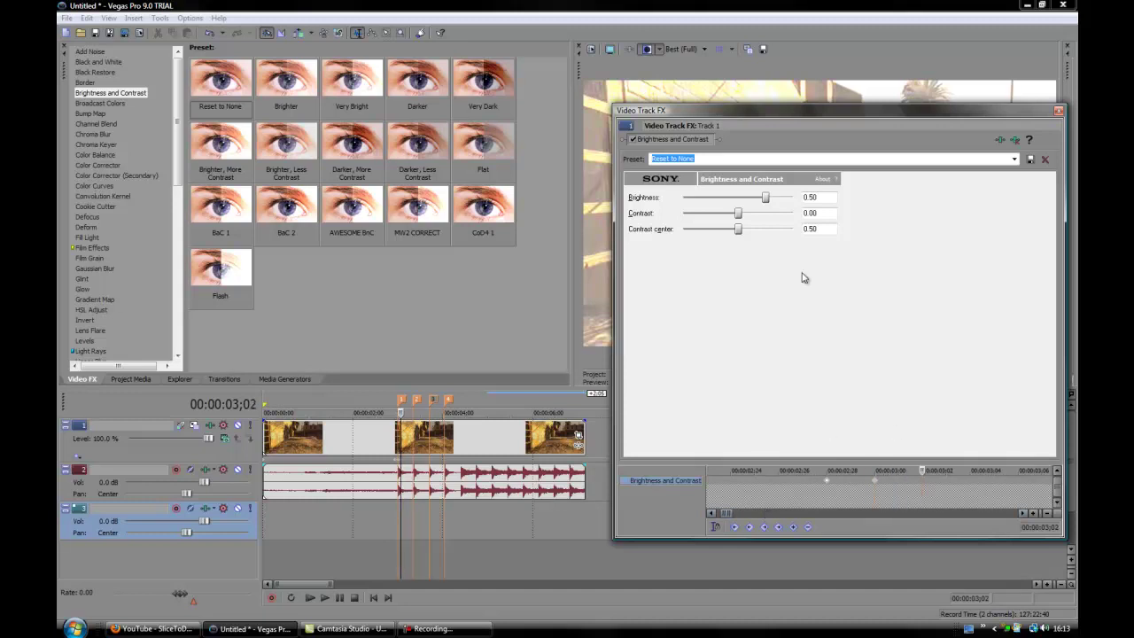
{"action": "double_click", "coordinate": [767, 198]}
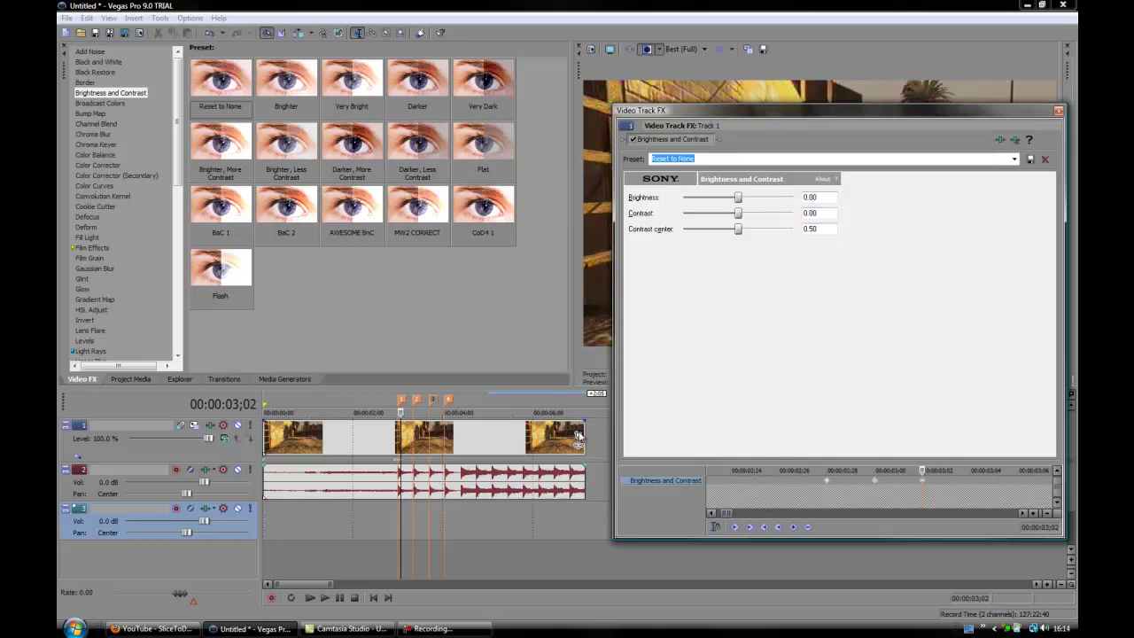
Step: Create a keyframe at marker 2 (00:00:03;10) with Brightness at 0.50
{"action": "left_click_drag", "start_coordinate": [924, 471], "coordinate": [1030, 473]}
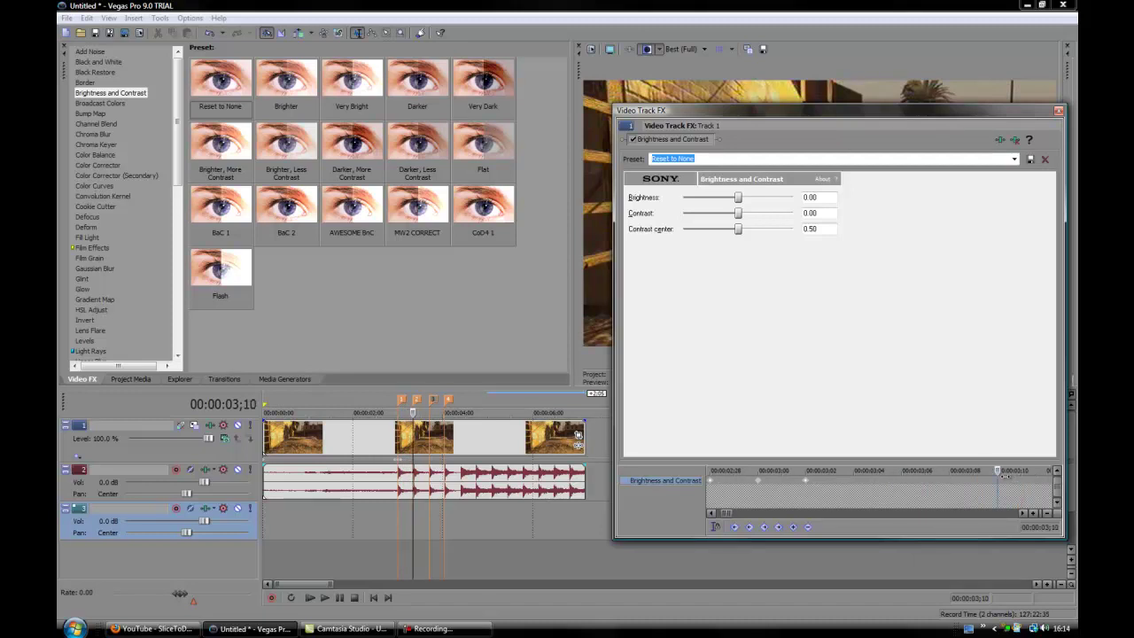
{"action": "left_click_drag", "start_coordinate": [1012, 475], "coordinate": [1007, 475]}
{"action": "double_click", "coordinate": [997, 487]}
{"action": "left_click", "coordinate": [1014, 159]}
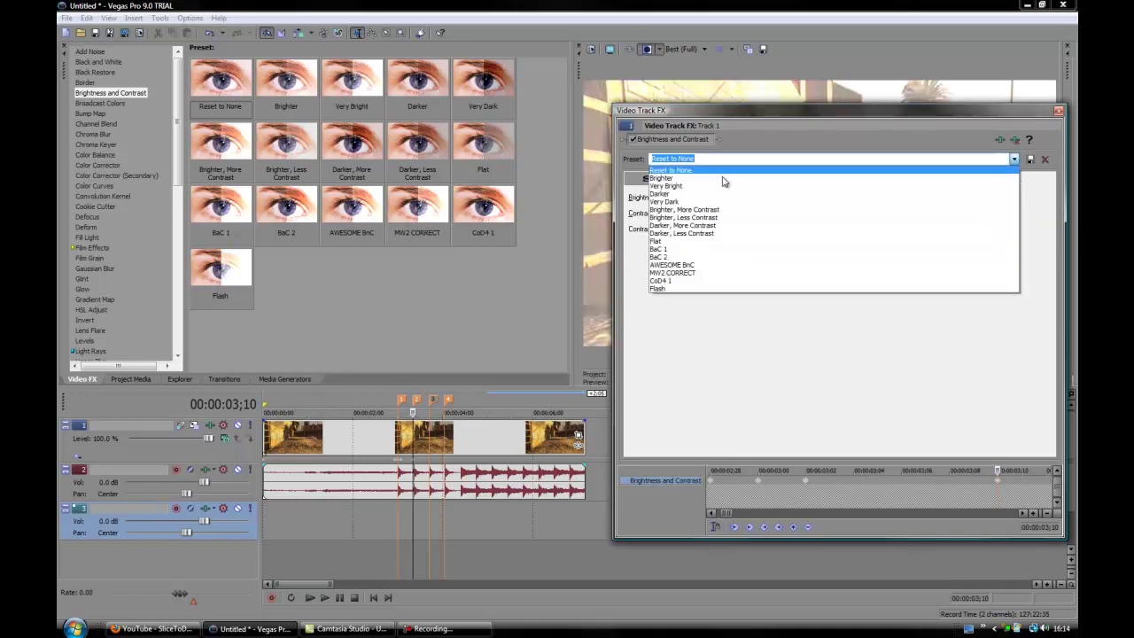
{"action": "left_click", "coordinate": [681, 315]}
{"action": "left_click", "coordinate": [820, 198]}
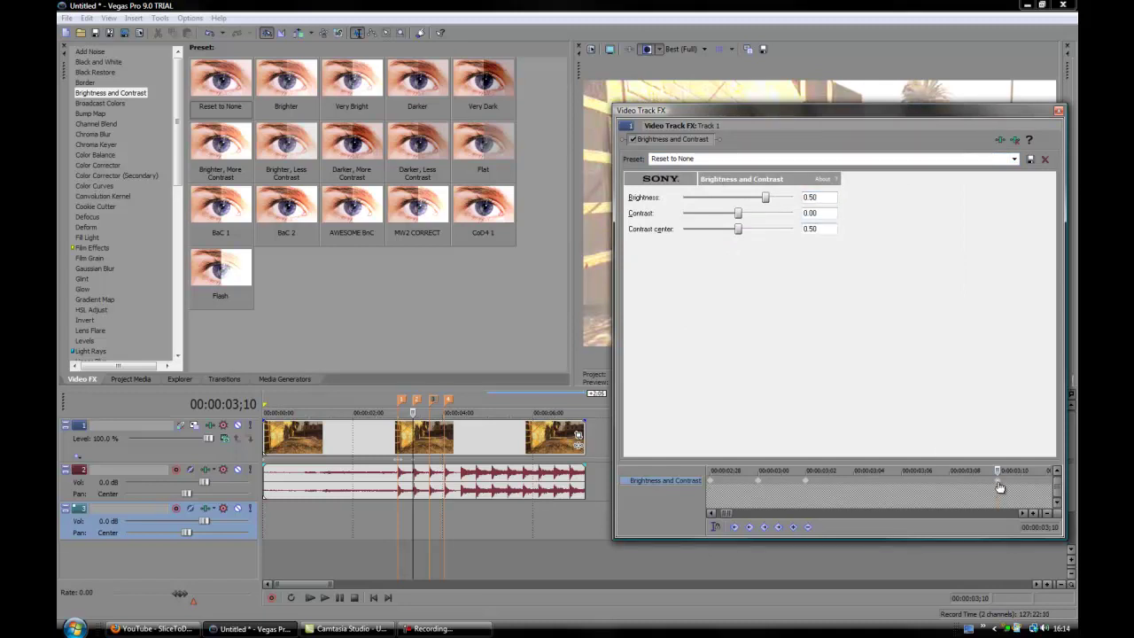
{"action": "scroll", "coordinate": [446, 410], "scroll_direction": "down", "scroll_amount": 2}
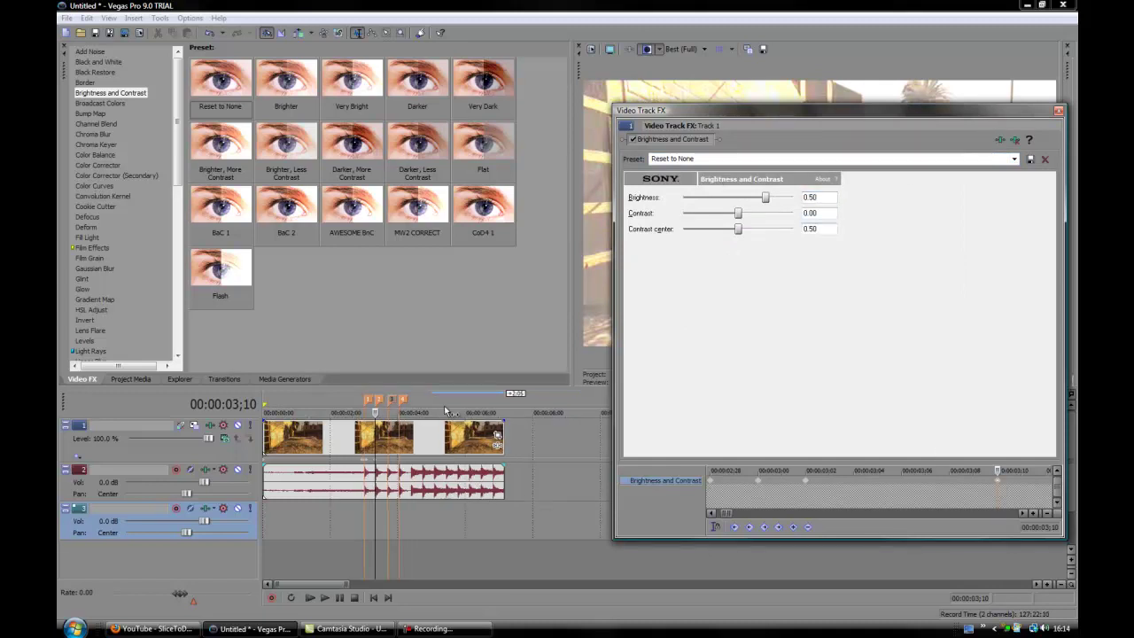
Step: Add a keyframe two frames before the second flash, at 00:00:03;08, with Brightness reset to 0.00
{"action": "key", "text": "Left"}
{"action": "key", "text": "Left"}
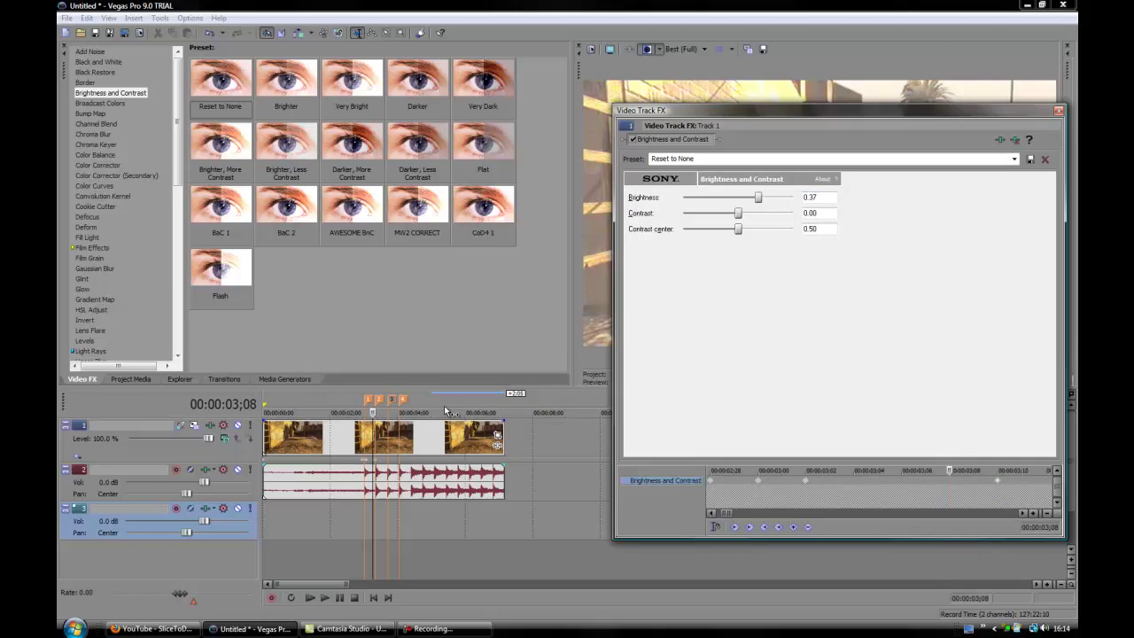
{"action": "double_click", "coordinate": [759, 198]}
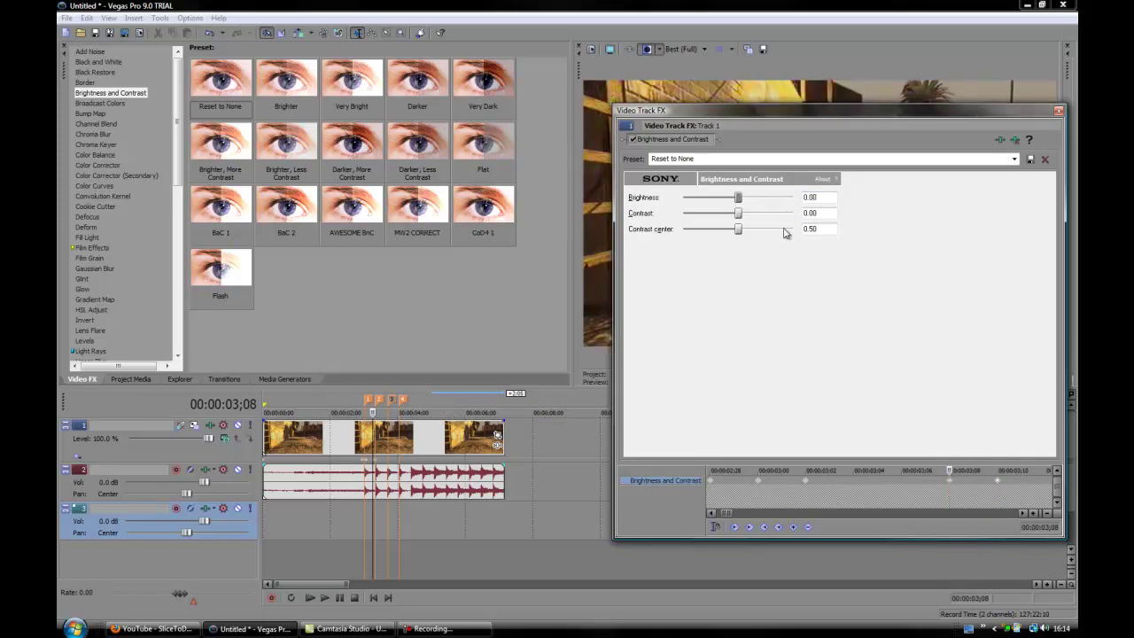
Step: Add a keyframe two frames after the second flash, at 00:00:03;12, with Brightness reset to 0.00
{"action": "left_click", "coordinate": [1000, 486]}
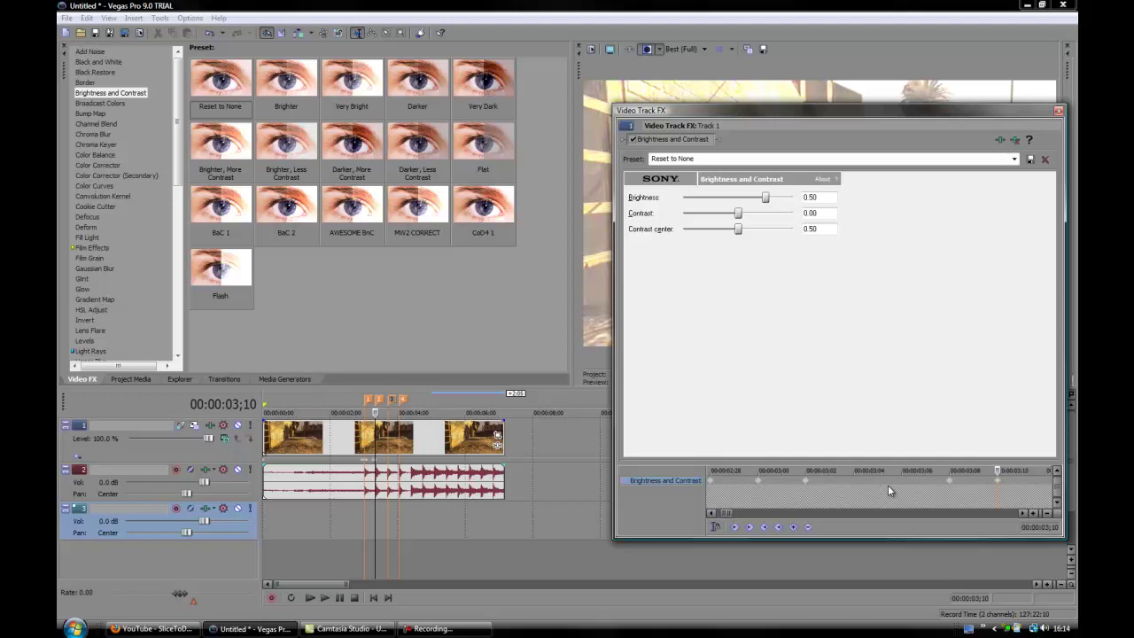
{"action": "key", "text": "Right"}
{"action": "key", "text": "Right"}
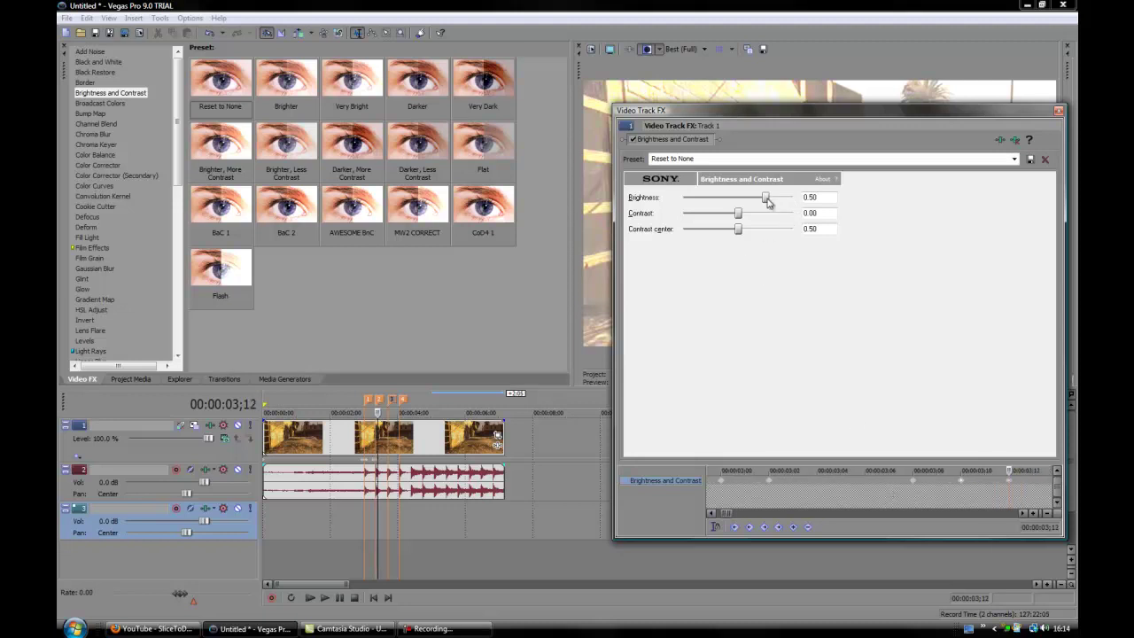
{"action": "double_click", "coordinate": [766, 198]}
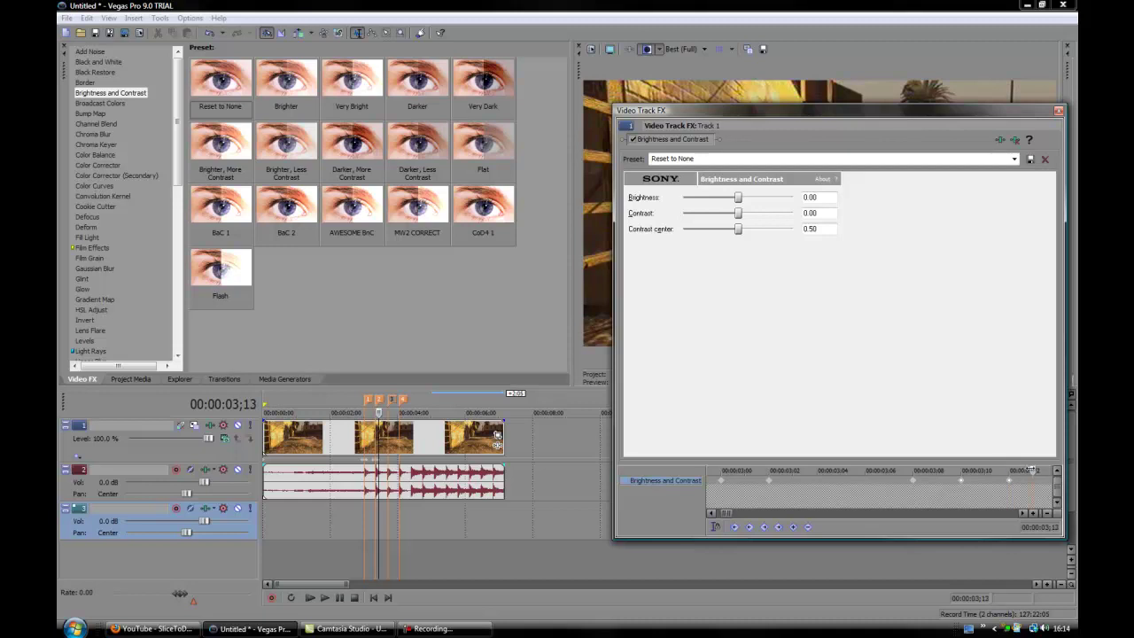
Step: Create a keyframe at marker 3 (00:00:03;21) using the Flash preset, with Brightness at 0.50
{"action": "left_click_drag", "start_coordinate": [1031, 470], "coordinate": [1042, 481]}
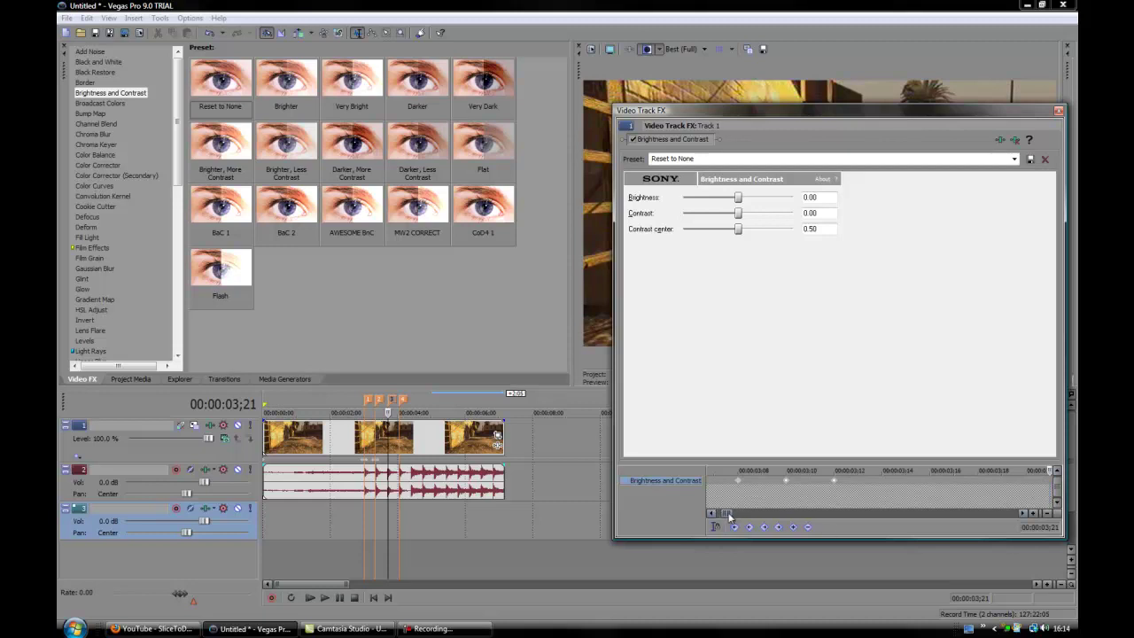
{"action": "left_click_drag", "start_coordinate": [728, 514], "coordinate": [726, 511]}
{"action": "scroll", "coordinate": [763, 498], "scroll_direction": "down", "scroll_amount": 3}
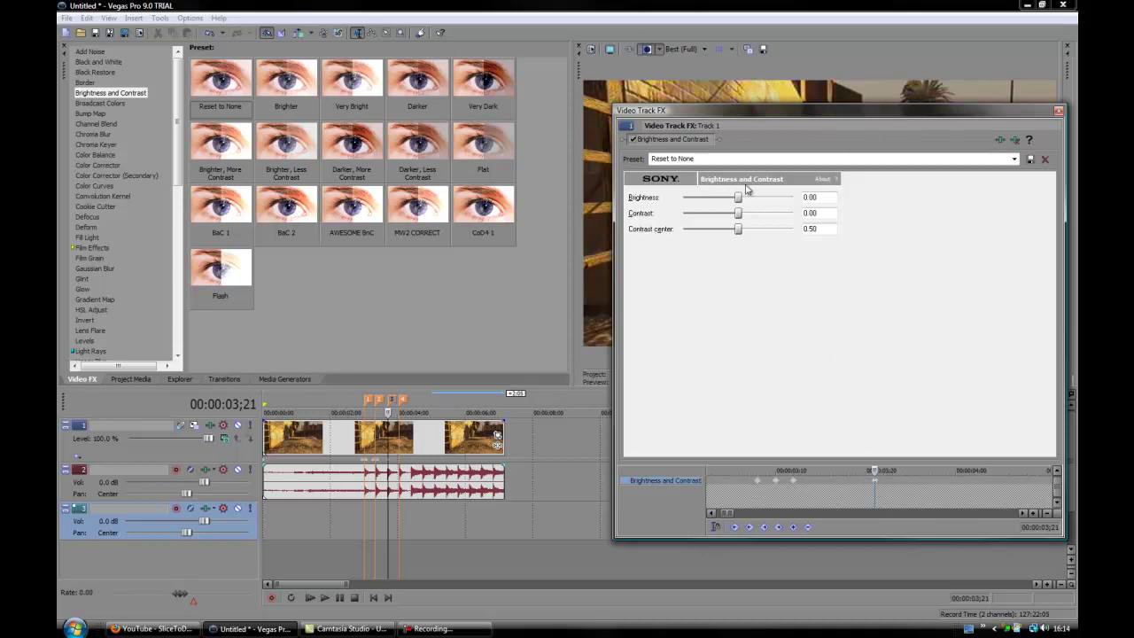
{"action": "left_click", "coordinate": [1014, 159]}
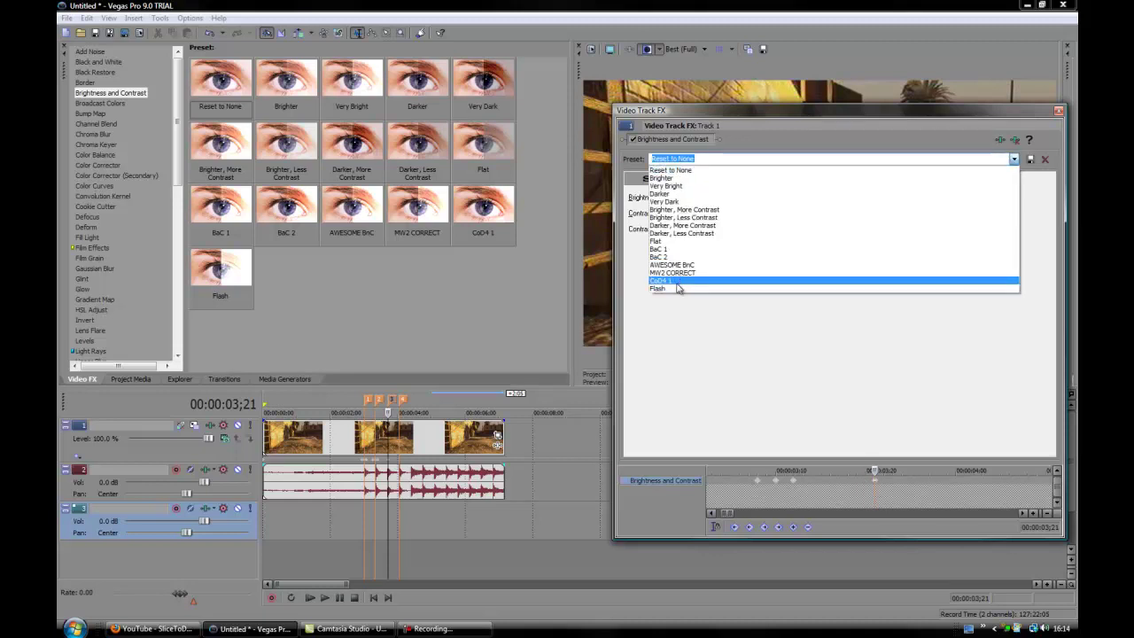
{"action": "left_click", "coordinate": [678, 290]}
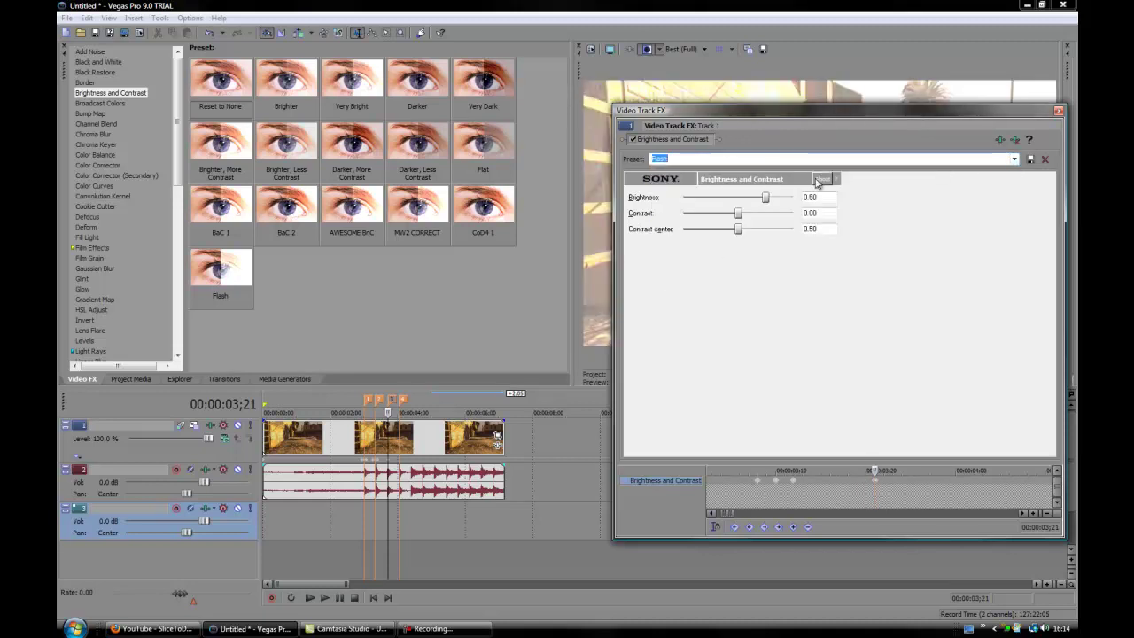
{"action": "left_click", "coordinate": [875, 484]}
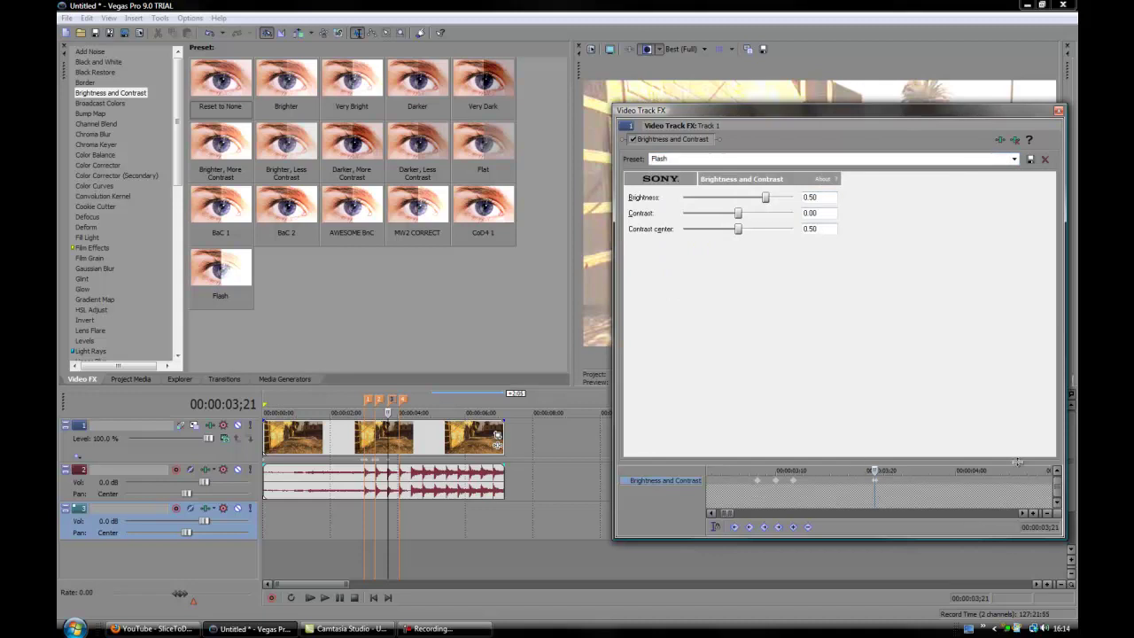
Step: Add a keyframe two frames before the third flash, at 00:00:03;19, and reset its Brightness
{"action": "key", "text": "Left"}
{"action": "key", "text": "Left"}
{"action": "left_click_drag", "start_coordinate": [765, 197], "coordinate": [761, 203]}
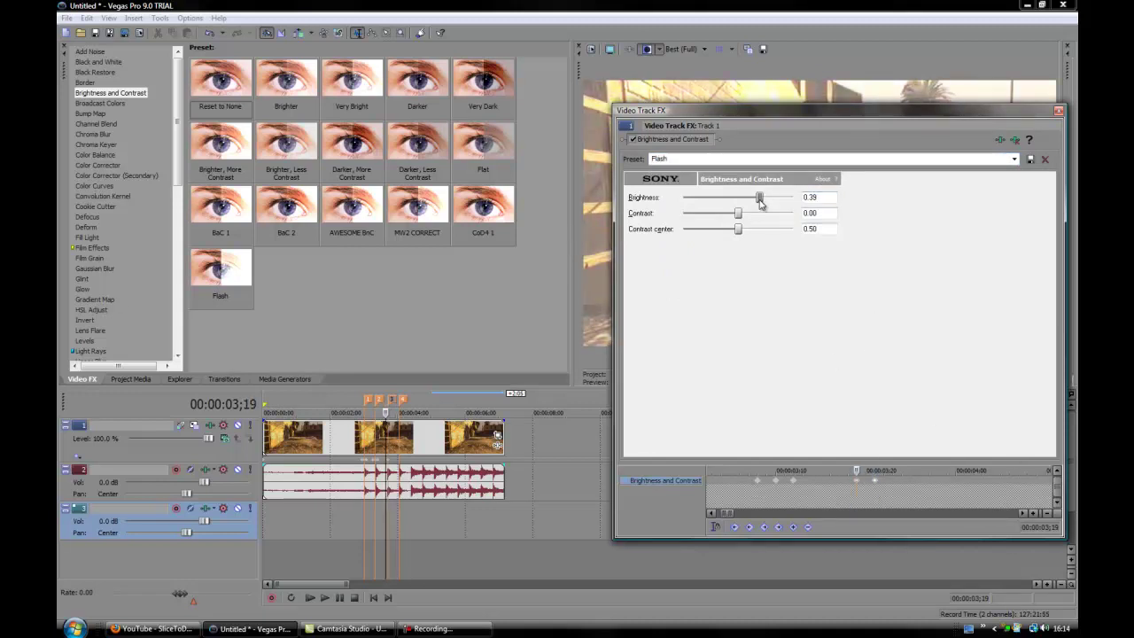
Step: Add a keyframe two frames after the third flash, at 00:00:03;23, with Brightness reset to 0.00
{"action": "left_click", "coordinate": [876, 483]}
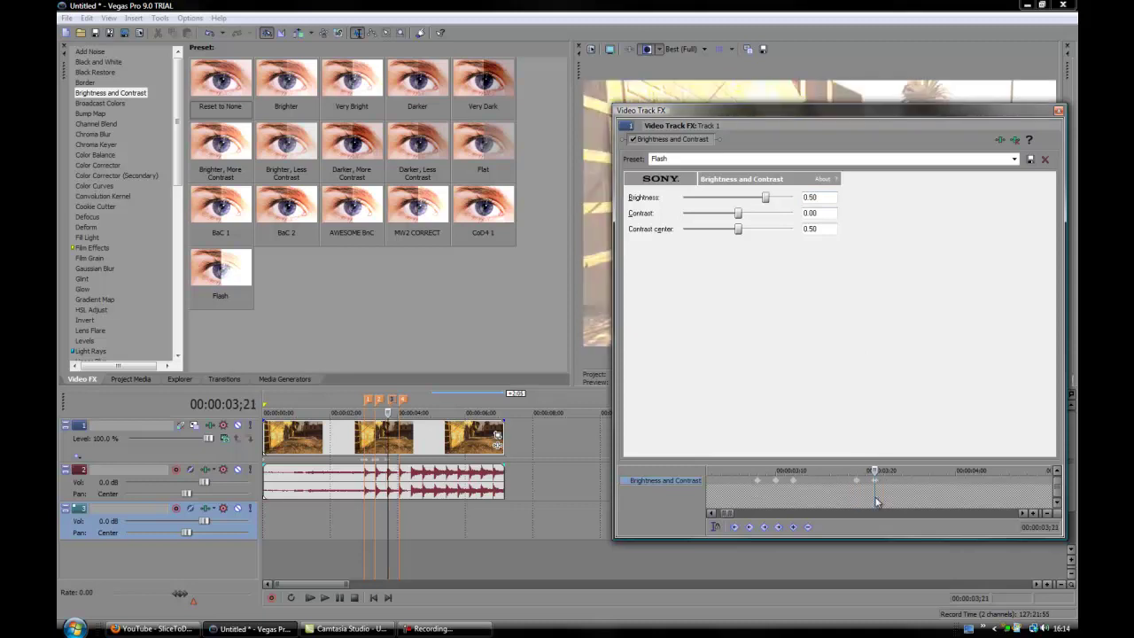
{"action": "key", "text": "Right"}
{"action": "key", "text": "Right"}
{"action": "double_click", "coordinate": [766, 199]}
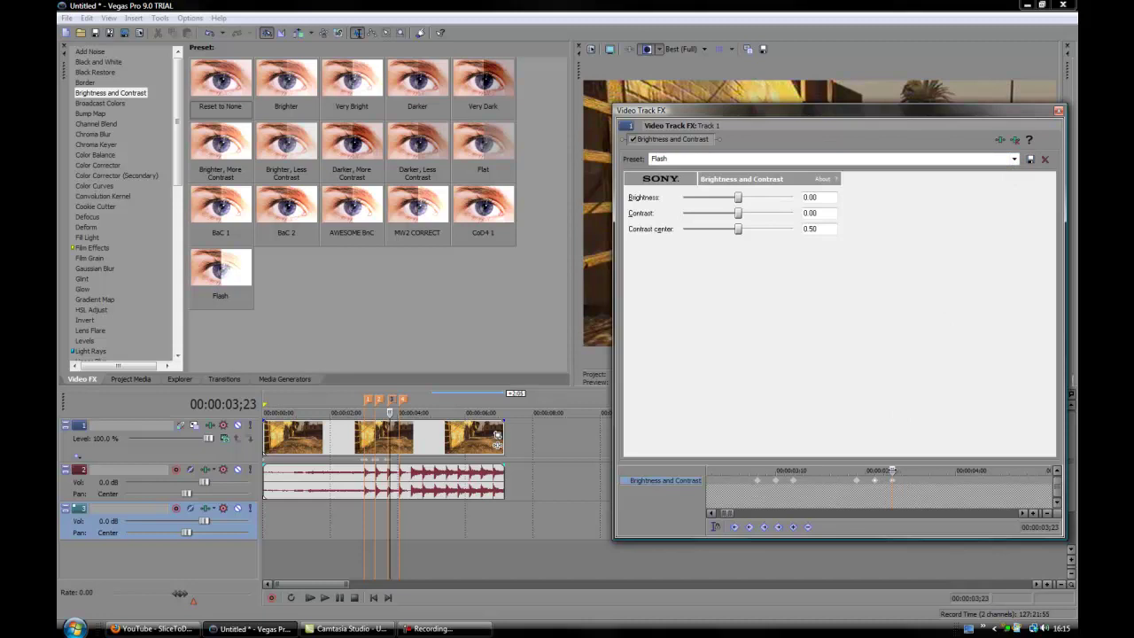
Step: Create a keyframe at marker 4 (00:00:04;01) using the Flash preset, with Brightness at 0.50
{"action": "key", "text": "Right"}
{"action": "key", "text": "Right"}
{"action": "key", "text": "Right"}
{"action": "key", "text": "Right"}
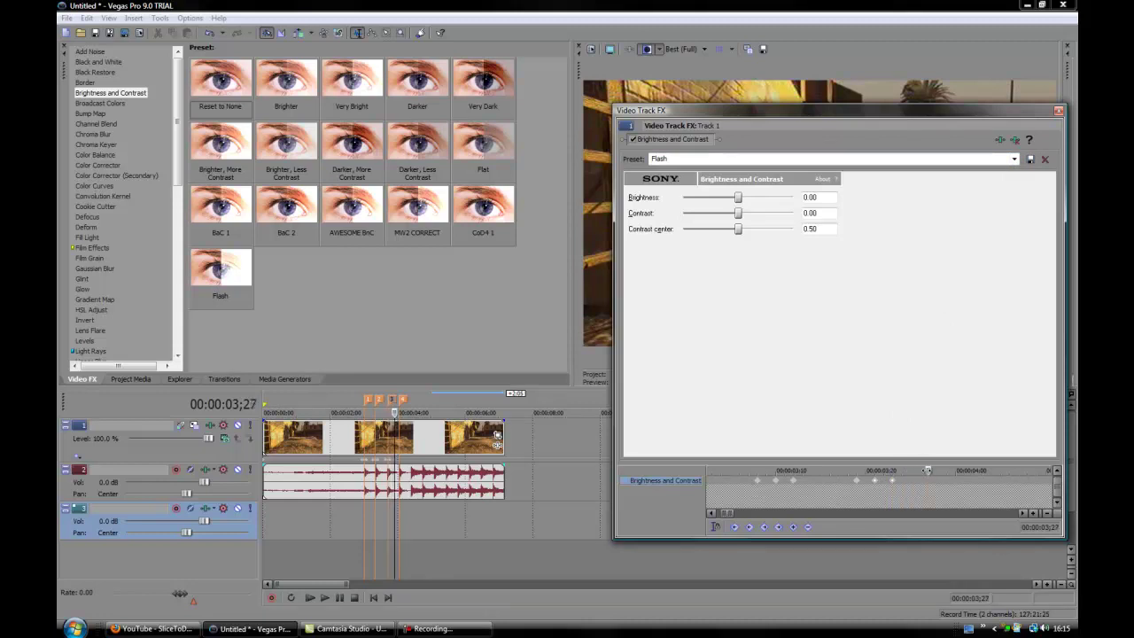
{"action": "key", "text": "Right"}
{"action": "key", "text": "Right"}
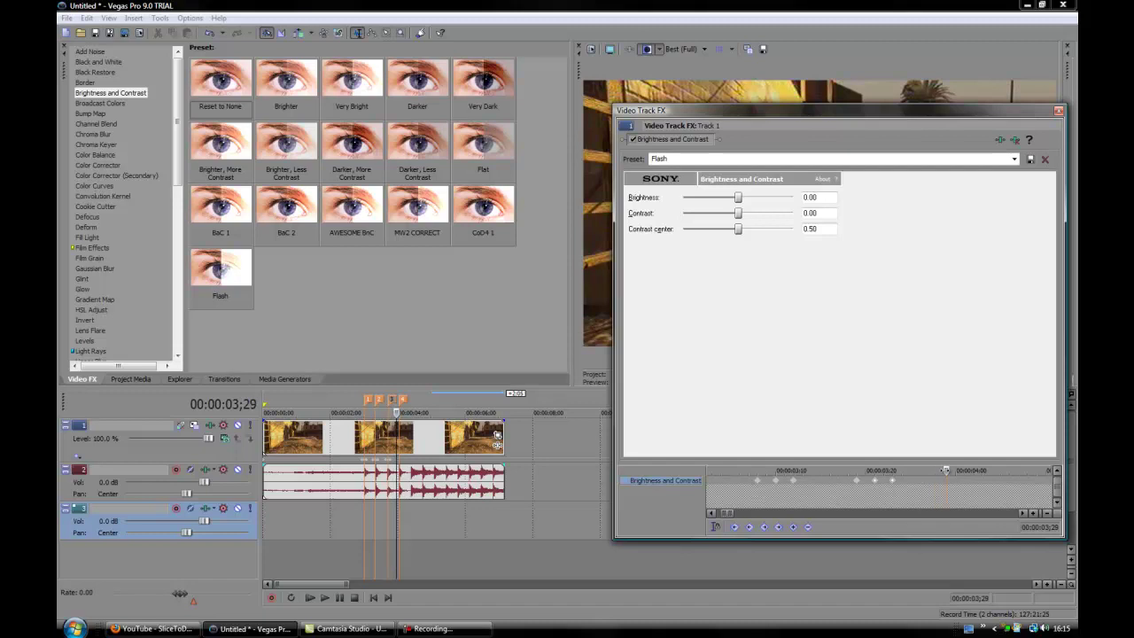
{"action": "key", "text": "Right"}
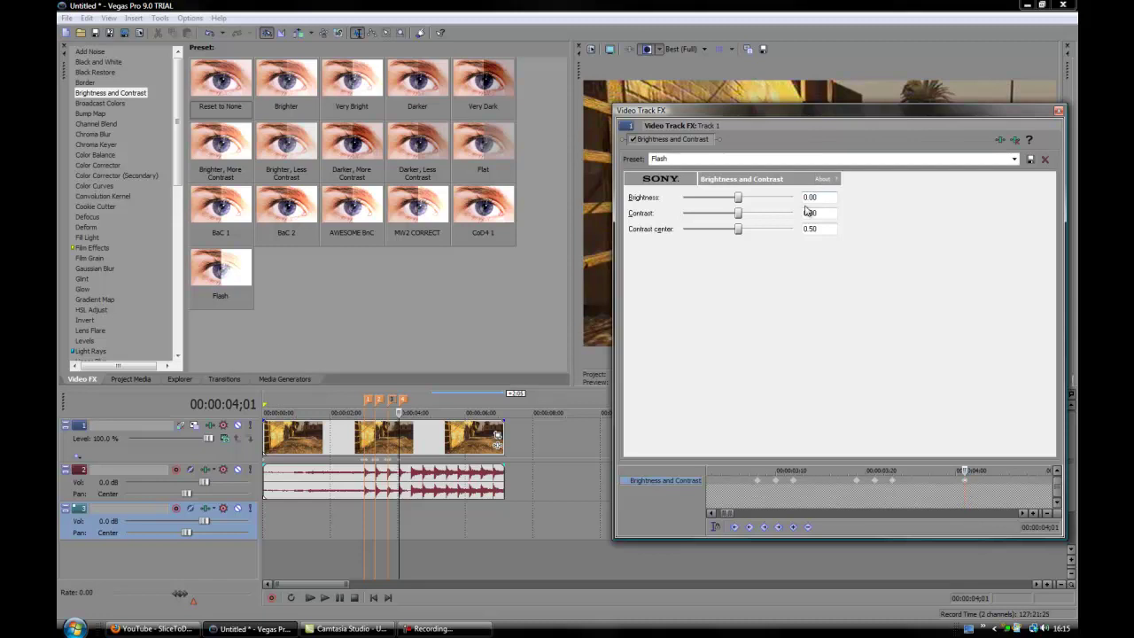
{"action": "left_click", "coordinate": [1014, 158]}
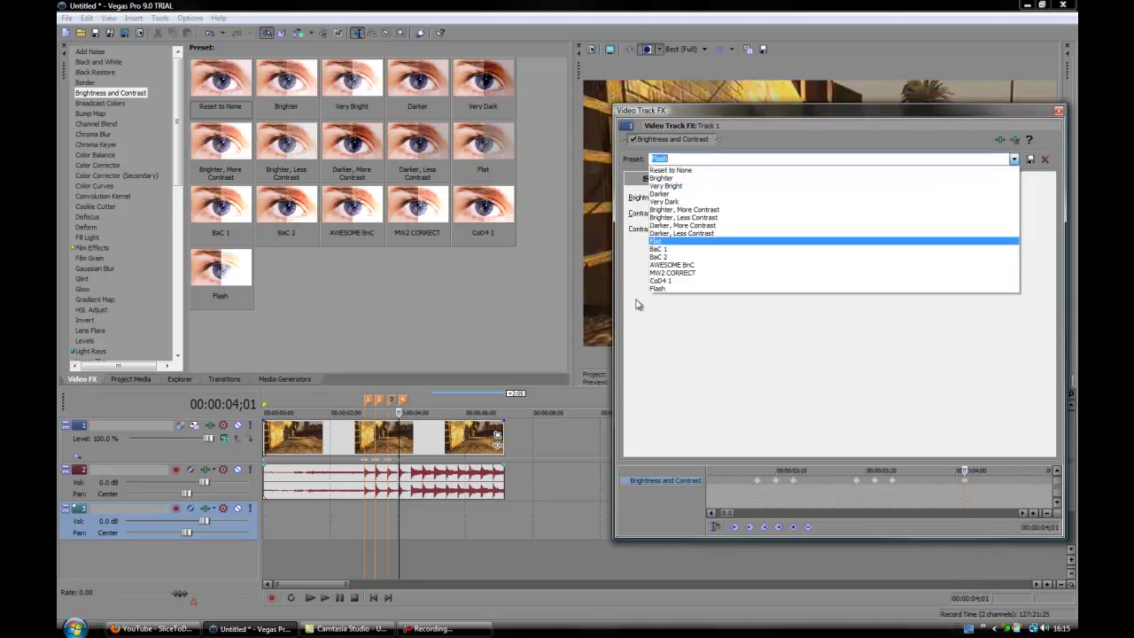
{"action": "left_click", "coordinate": [670, 292]}
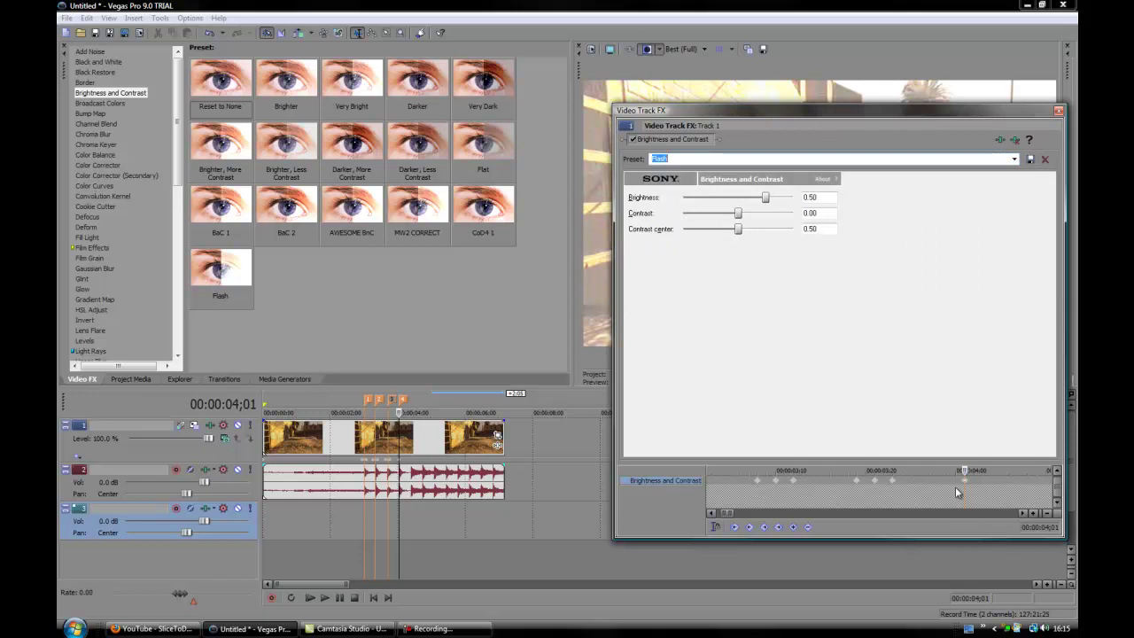
Step: Add a keyframe two frames before the fourth flash, at 00:00:03;29, with Brightness reset to 0.00
{"action": "key", "text": "Left"}
{"action": "key", "text": "Left"}
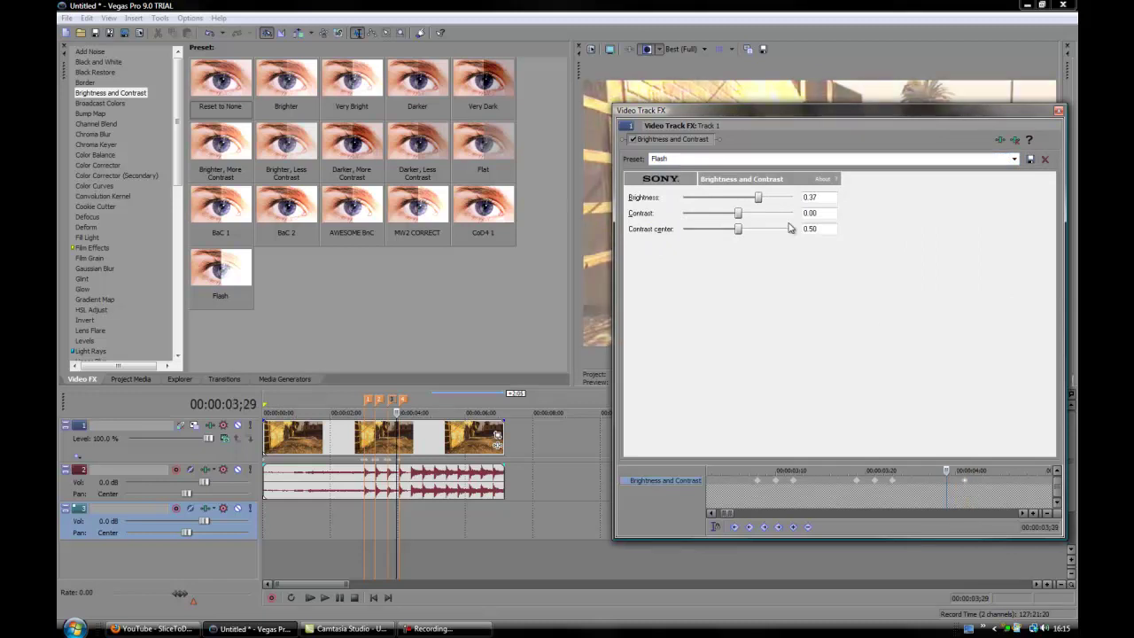
{"action": "left_click_drag", "start_coordinate": [758, 196], "coordinate": [738, 197]}
Step: Add a keyframe two frames after the fourth flash, at 00:00:04;03, with Brightness reset to 0.00, and close the track effects window
{"action": "left_click", "coordinate": [965, 481]}
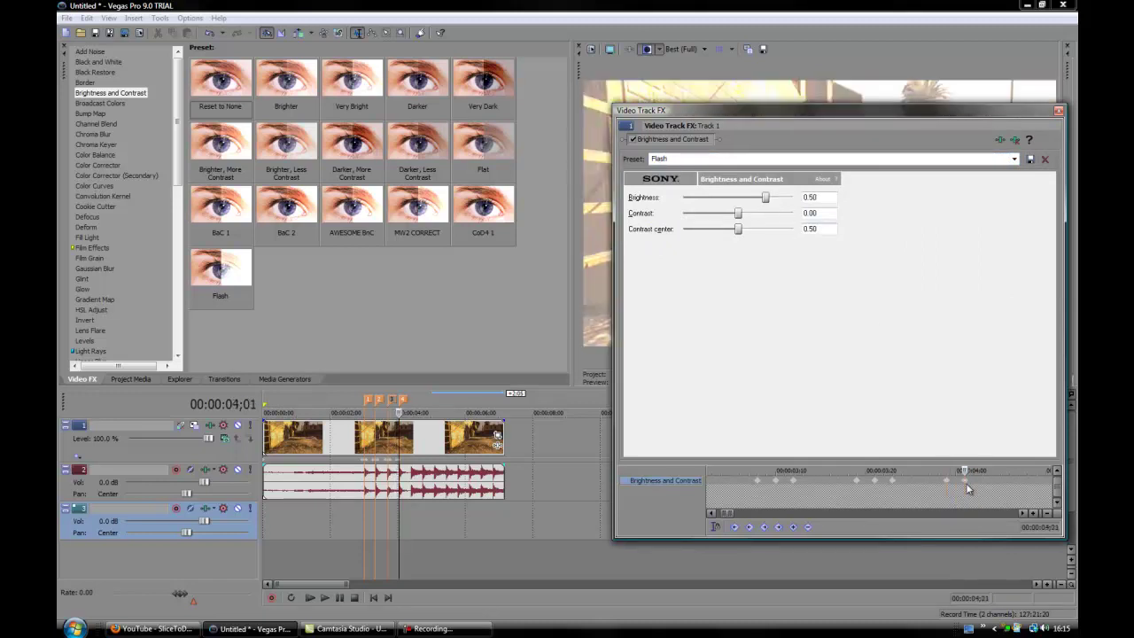
{"action": "key", "text": "Right"}
{"action": "key", "text": "Right"}
{"action": "double_click", "coordinate": [766, 199]}
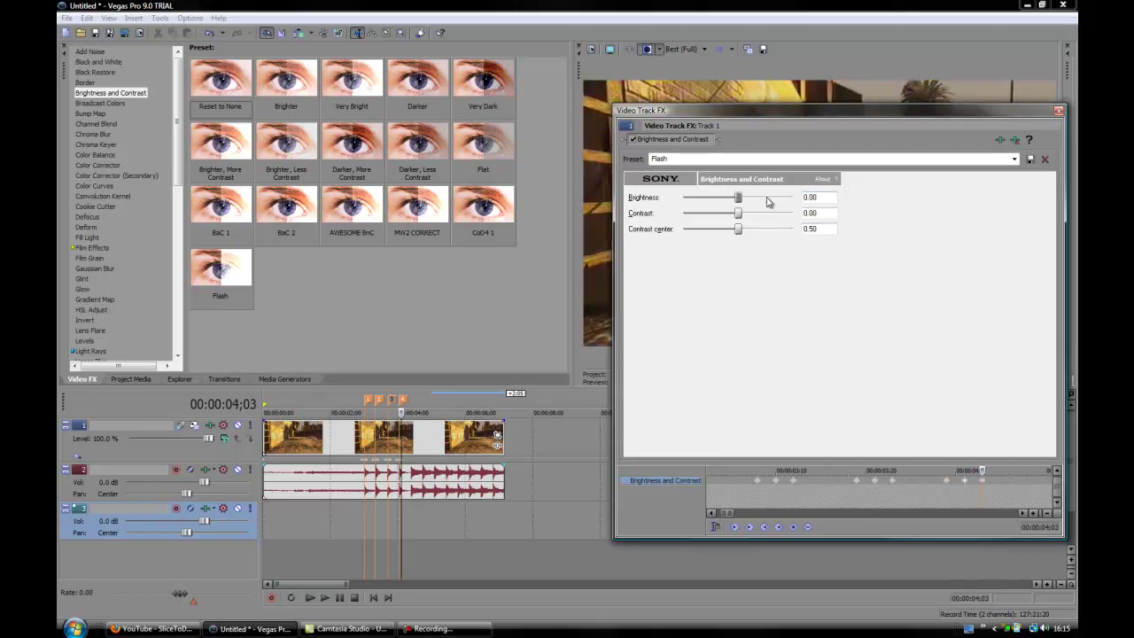
{"action": "left_click", "coordinate": [1058, 111]}
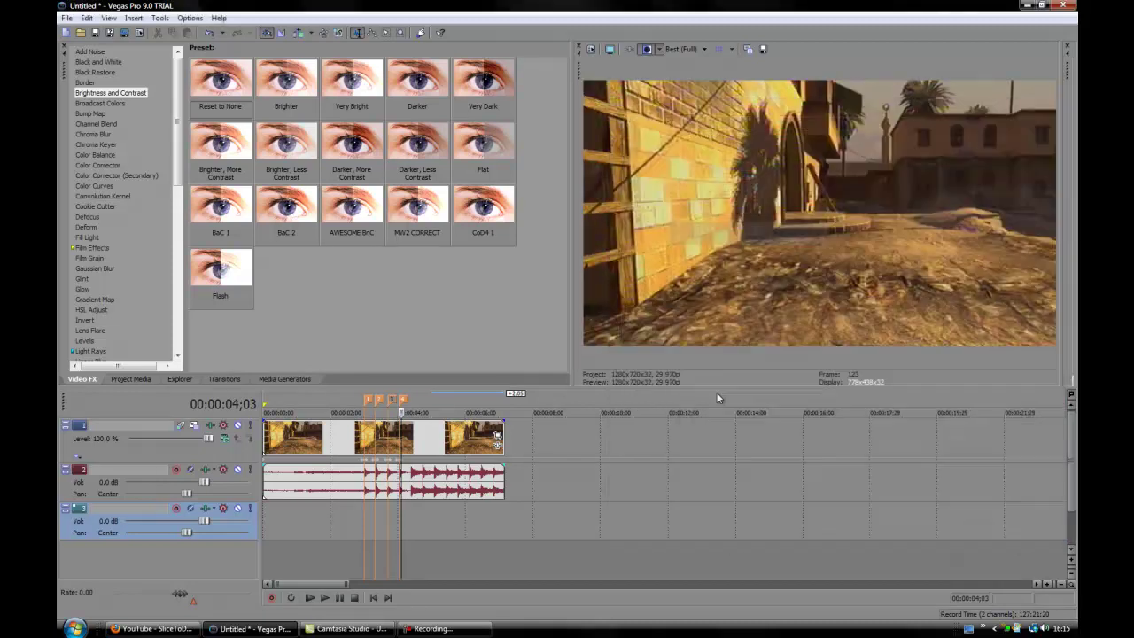
Step: Play the project from the start past all four markers to check the flashes against the beats
{"action": "left_click", "coordinate": [373, 597]}
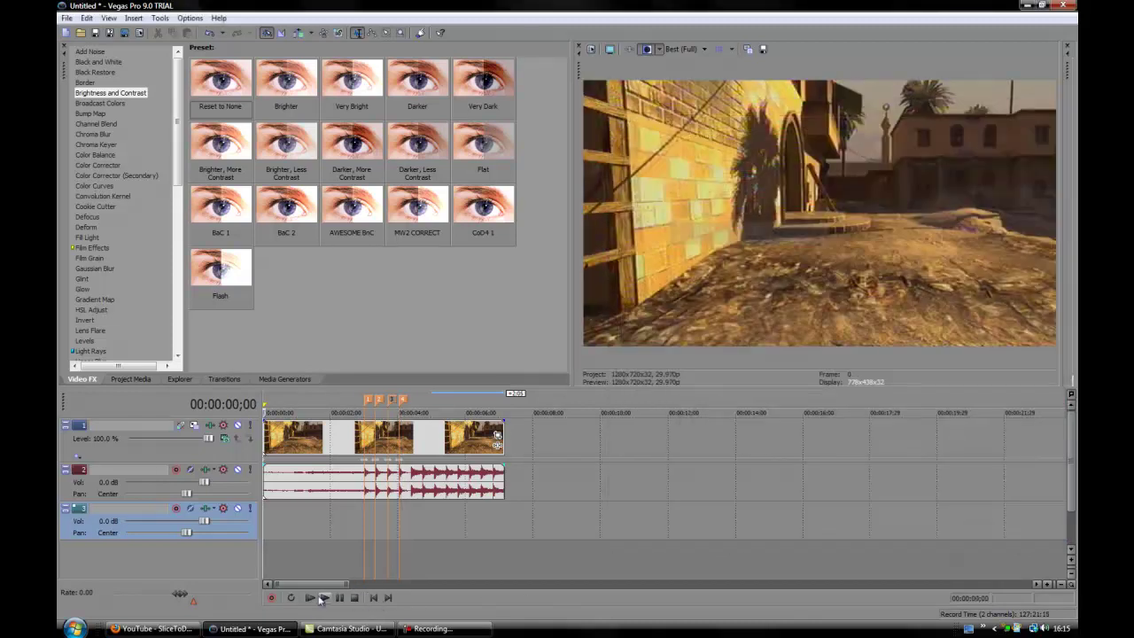
{"action": "left_click", "coordinate": [323, 598]}
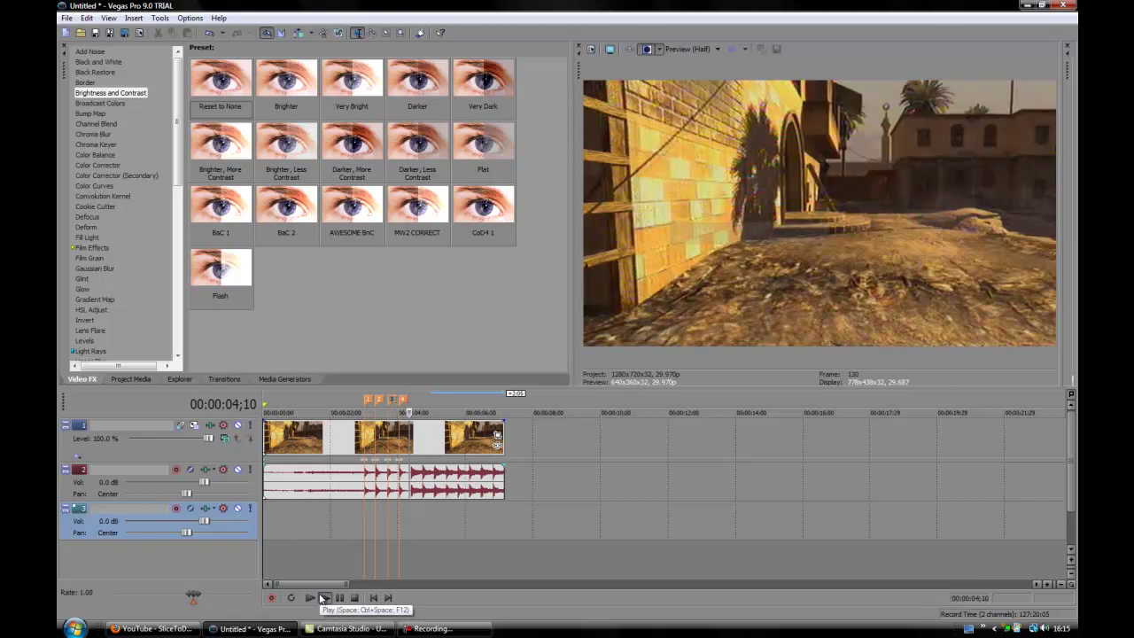
{"action": "left_click", "coordinate": [339, 598]}
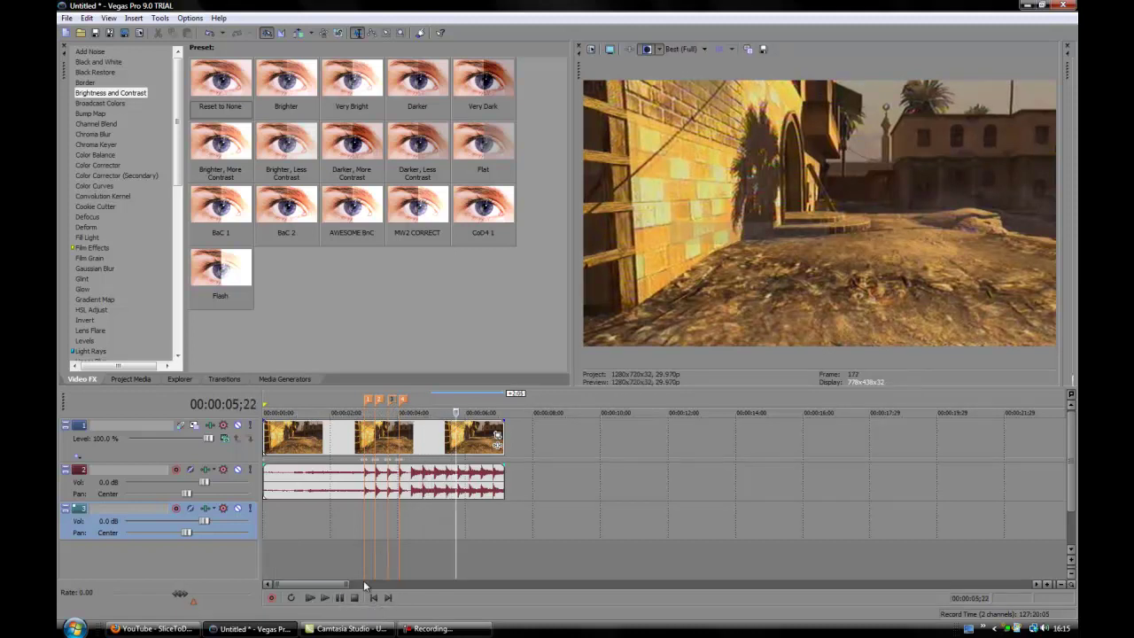
Step: Set the video preview quality to Draft (Half) and replay the project from the start, returning to the beginning when it ends
{"action": "left_click", "coordinate": [374, 597]}
{"action": "left_click", "coordinate": [704, 49]}
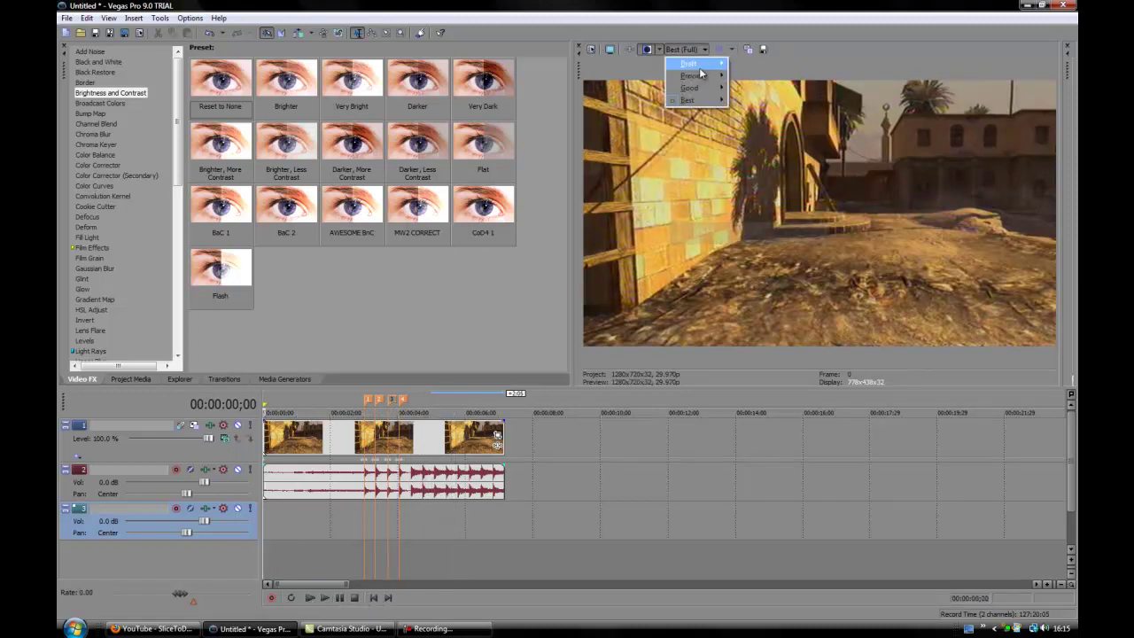
{"action": "mouse_move", "coordinate": [687, 58]}
{"action": "left_click", "coordinate": [752, 85]}
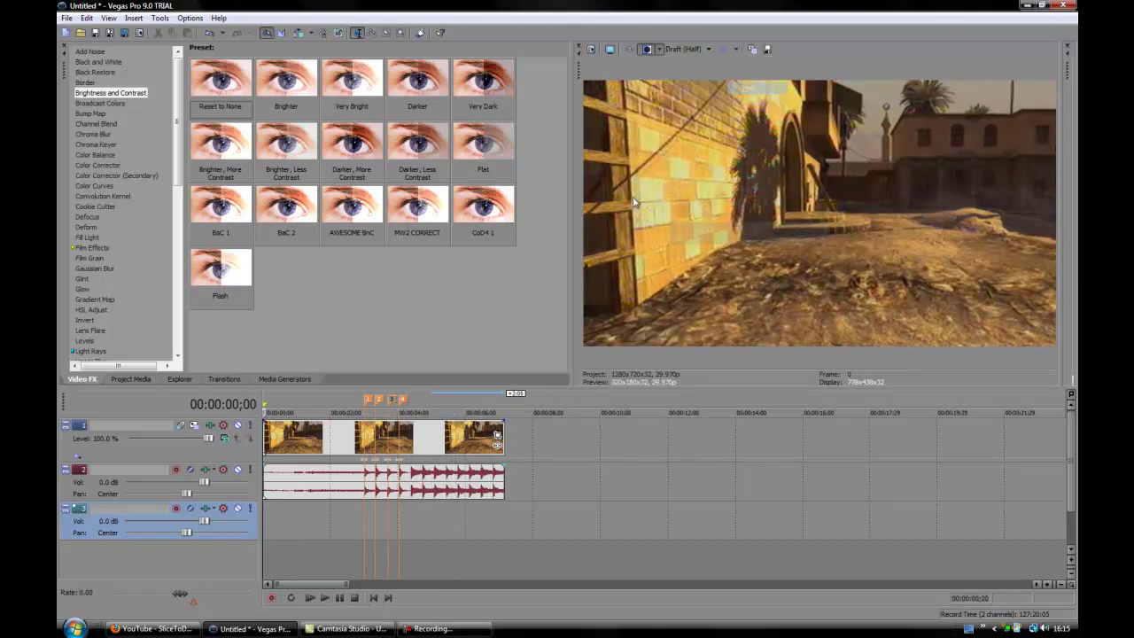
{"action": "left_click", "coordinate": [325, 598]}
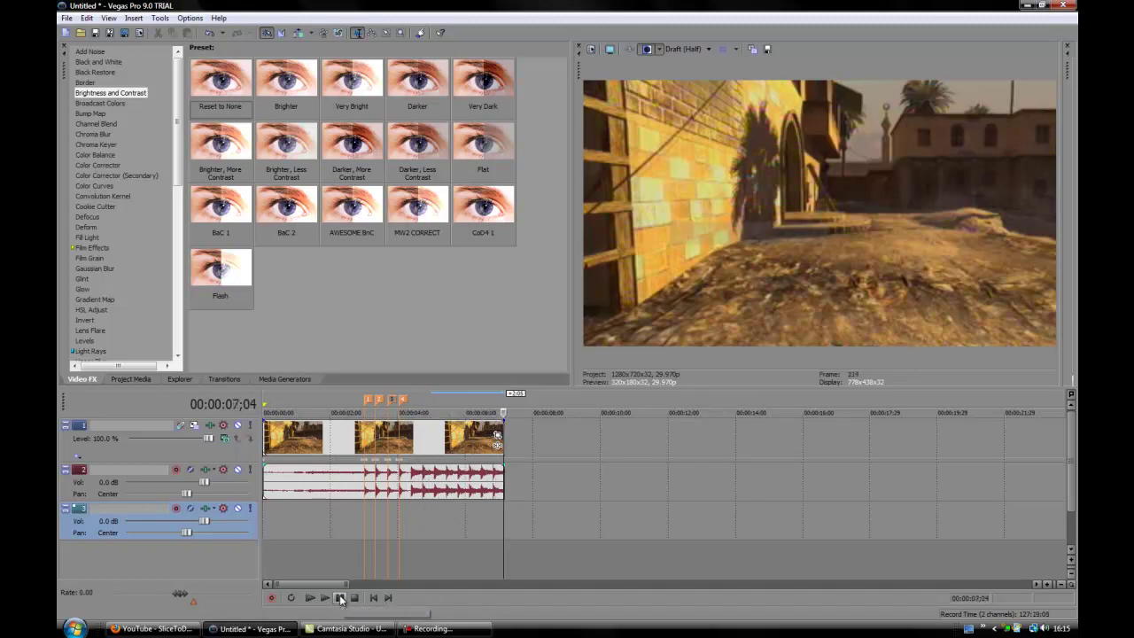
{"action": "left_click", "coordinate": [373, 598]}
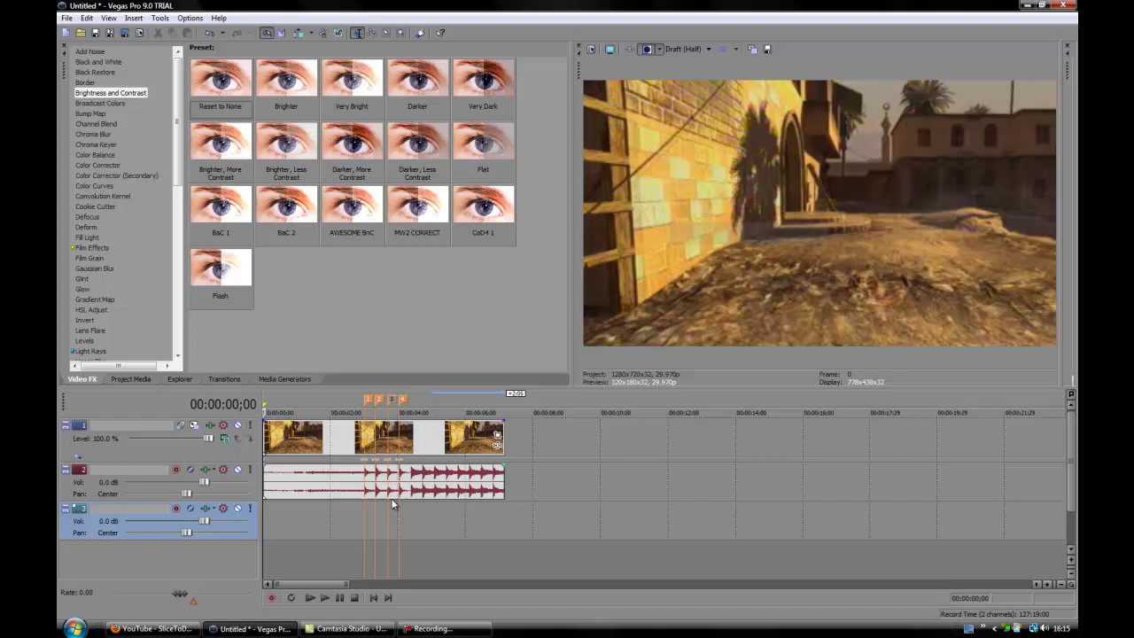